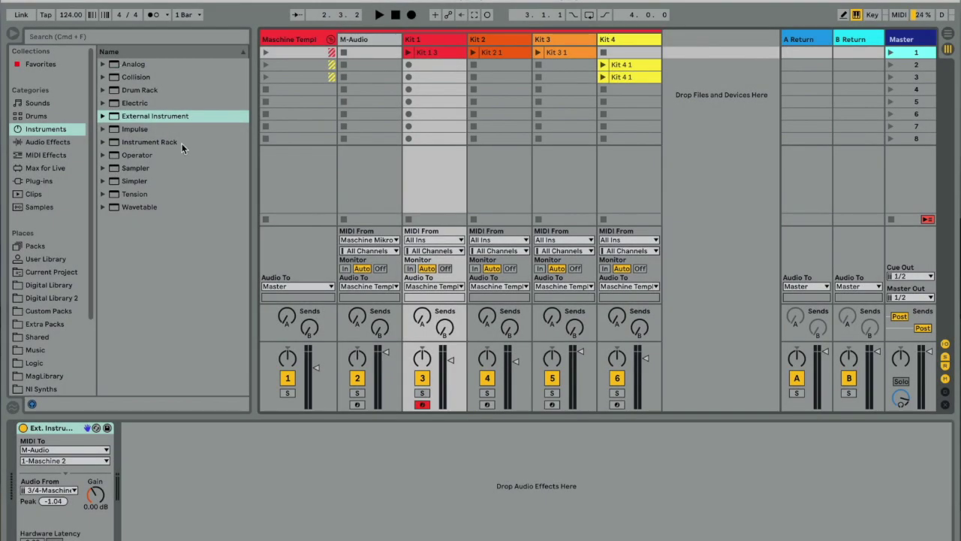
Review the MIDI settings in Preferences, then close Preferences.
{"action": "left_click", "coordinate": [68, 0]}
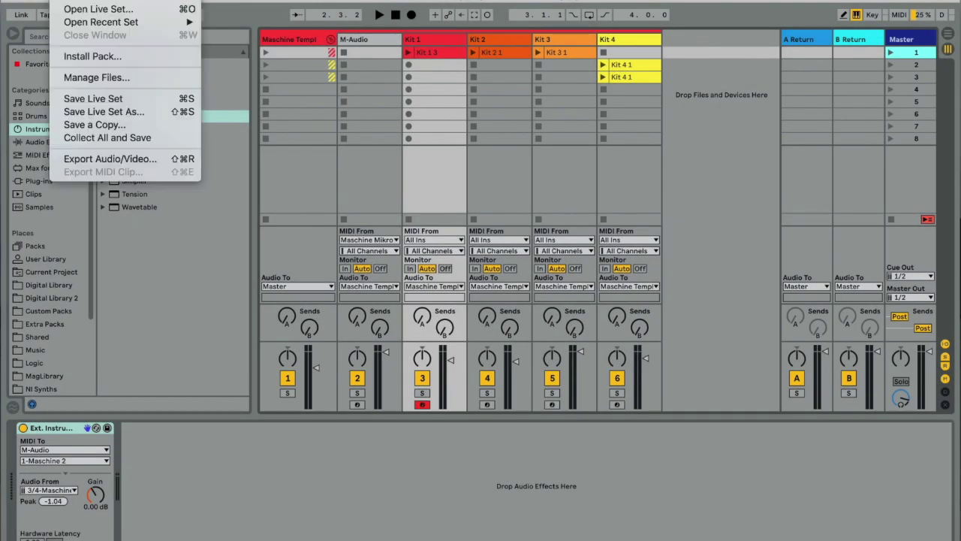
{"action": "key", "text": "Escape"}
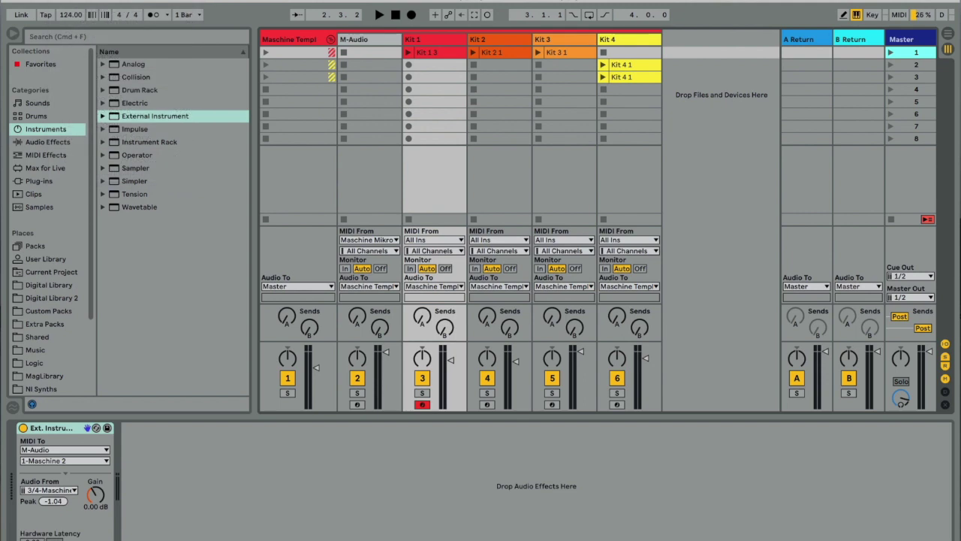
{"action": "key", "text": "super+comma"}
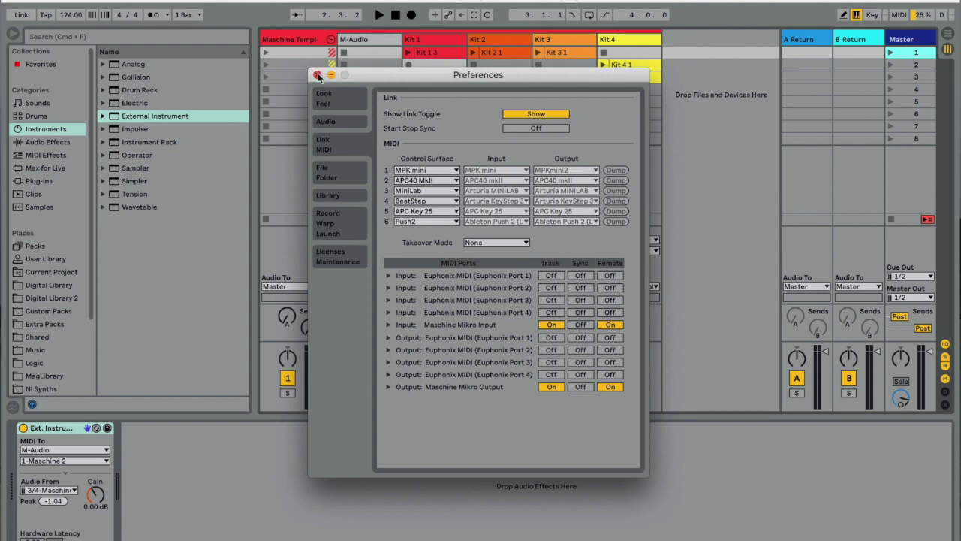
{"action": "left_click", "coordinate": [318, 76]}
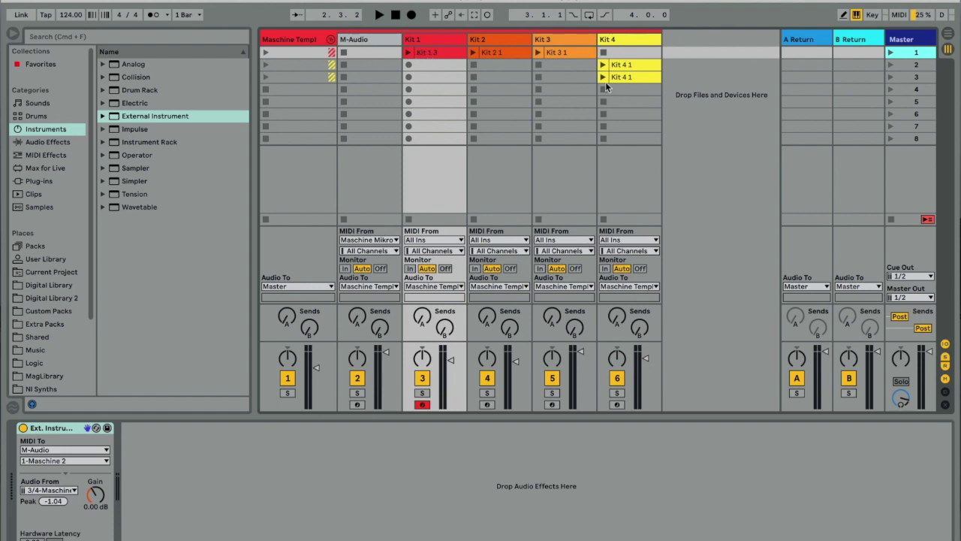
Open Maschine 2 from the M-Audio track, view its version credits, then close the plugin window.
{"action": "left_click", "coordinate": [364, 40]}
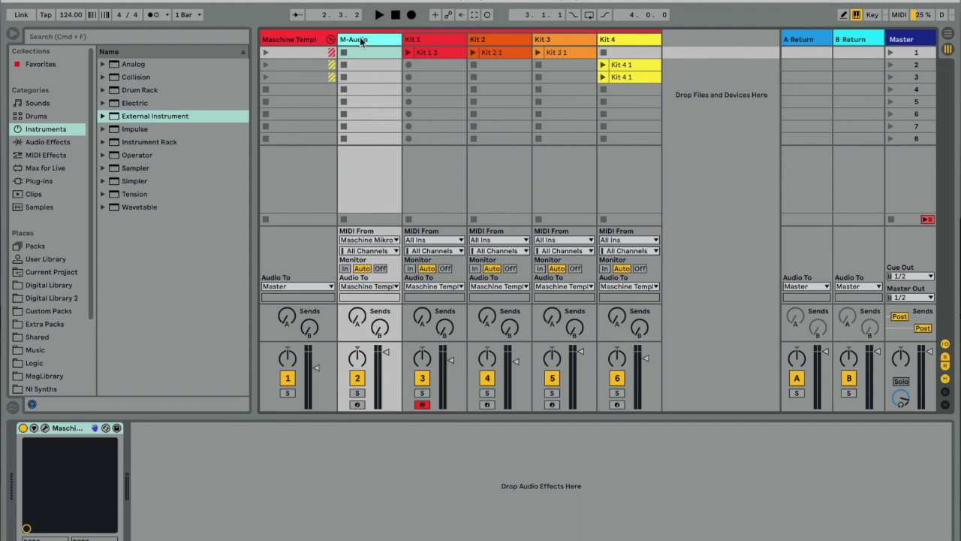
{"action": "left_click", "coordinate": [45, 427]}
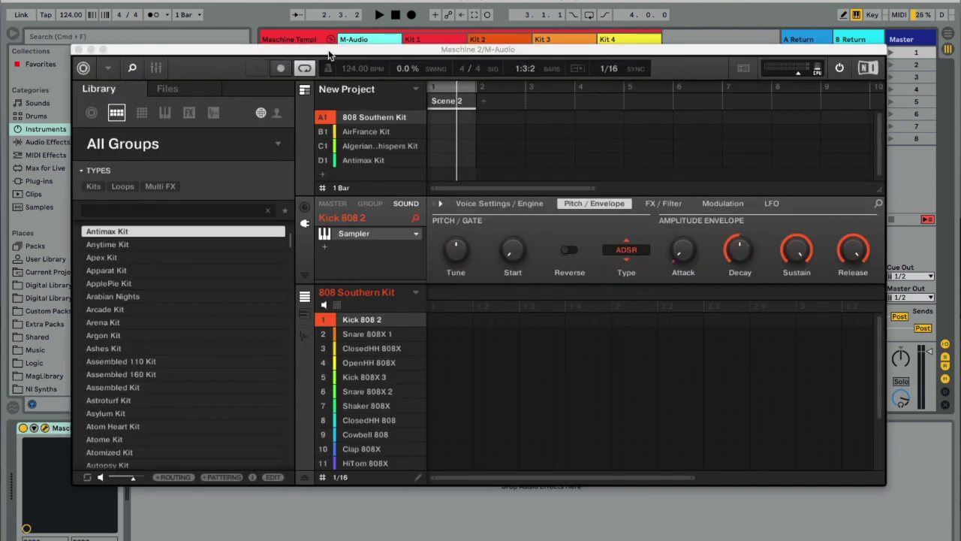
{"action": "left_click_drag", "start_coordinate": [328, 52], "coordinate": [273, 32]}
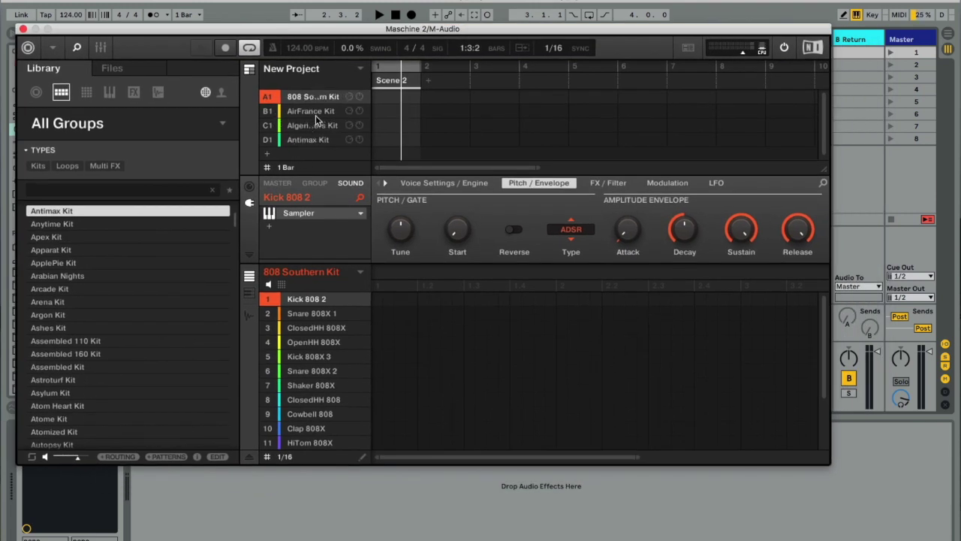
{"action": "left_click", "coordinate": [31, 48]}
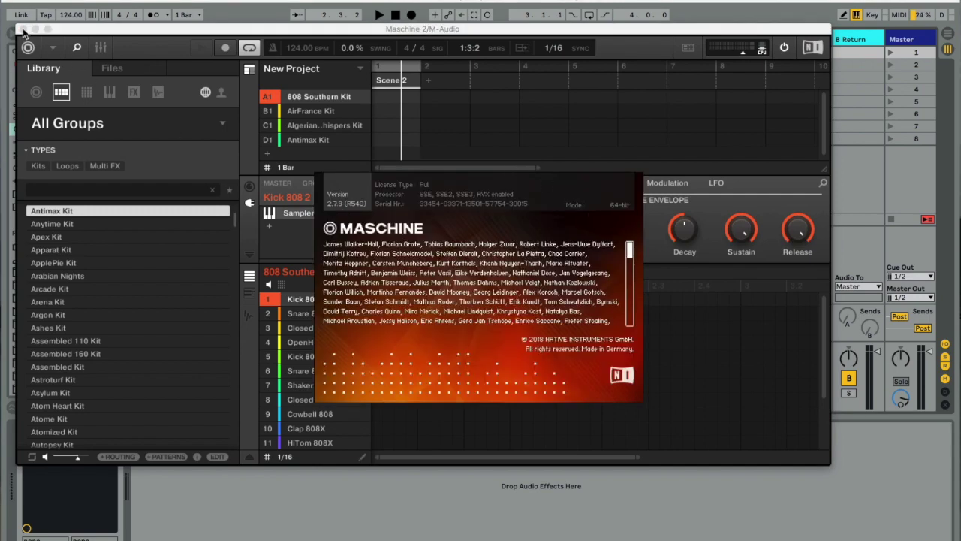
{"action": "left_click", "coordinate": [513, 257]}
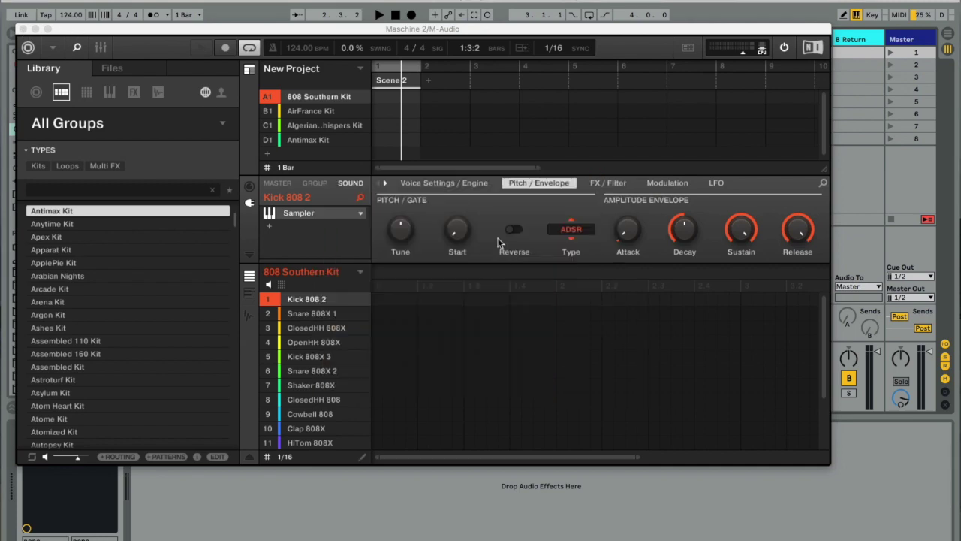
{"action": "left_click_drag", "start_coordinate": [81, 33], "coordinate": [114, 32]}
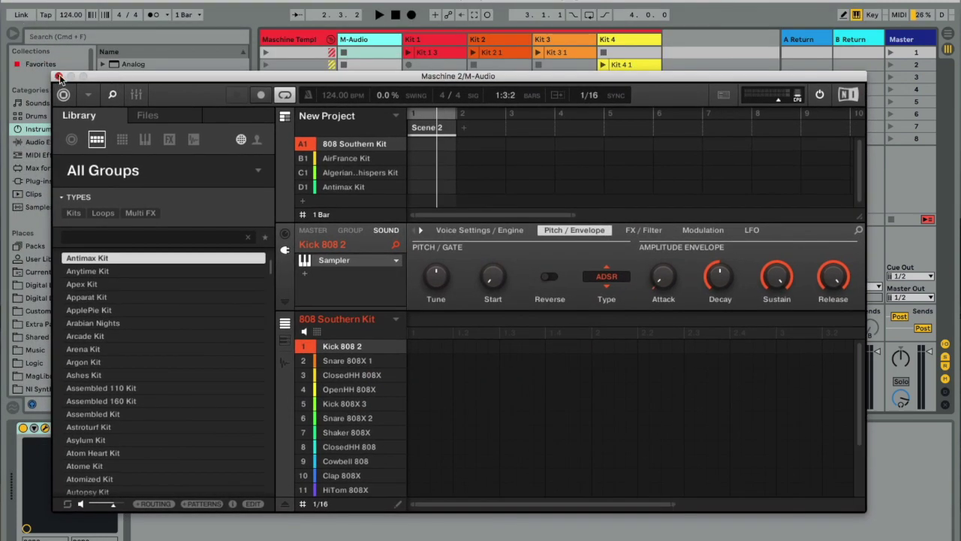
{"action": "left_click", "coordinate": [56, 27]}
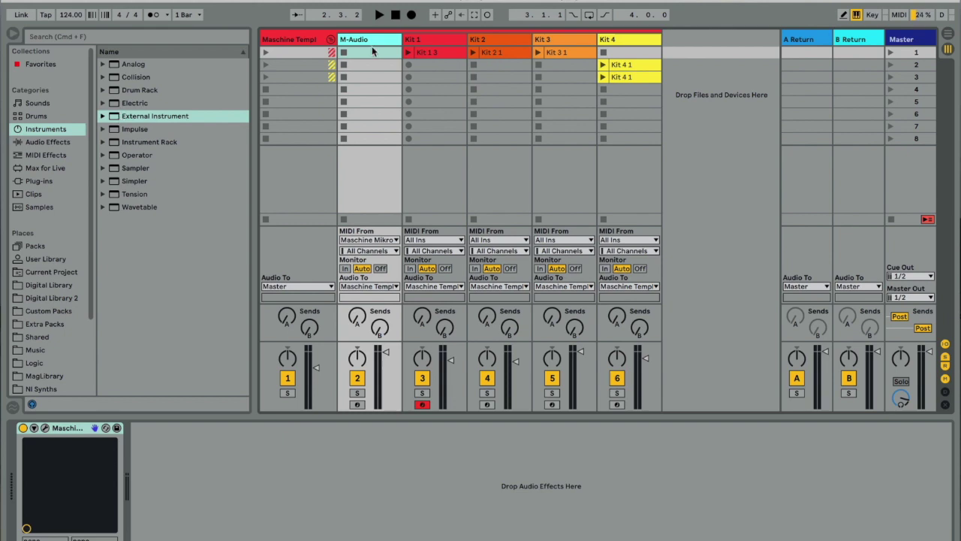
Inspect the Kit 1–4 External Instrument routings, then reopen Maschine 2 from the M-Audio track.
{"action": "left_click", "coordinate": [419, 39]}
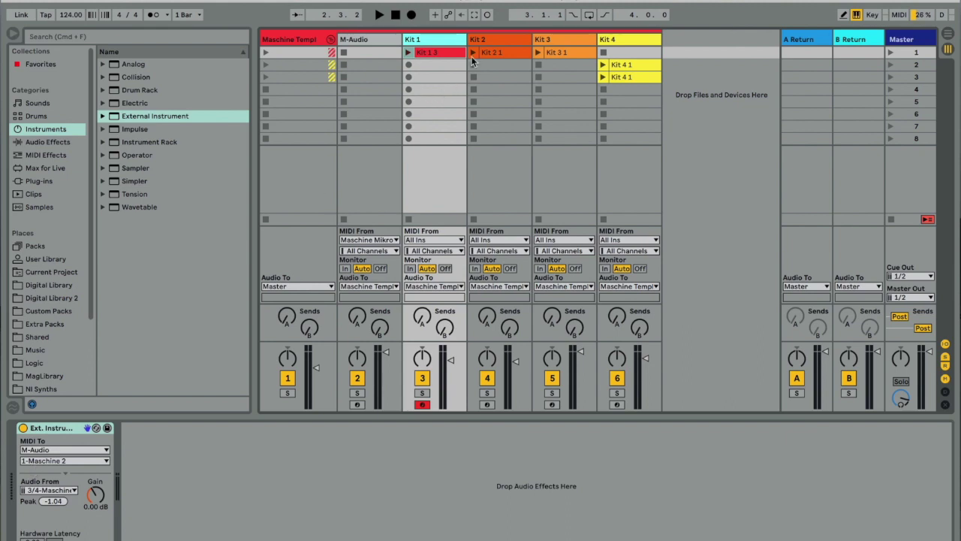
{"action": "left_click", "coordinate": [491, 41]}
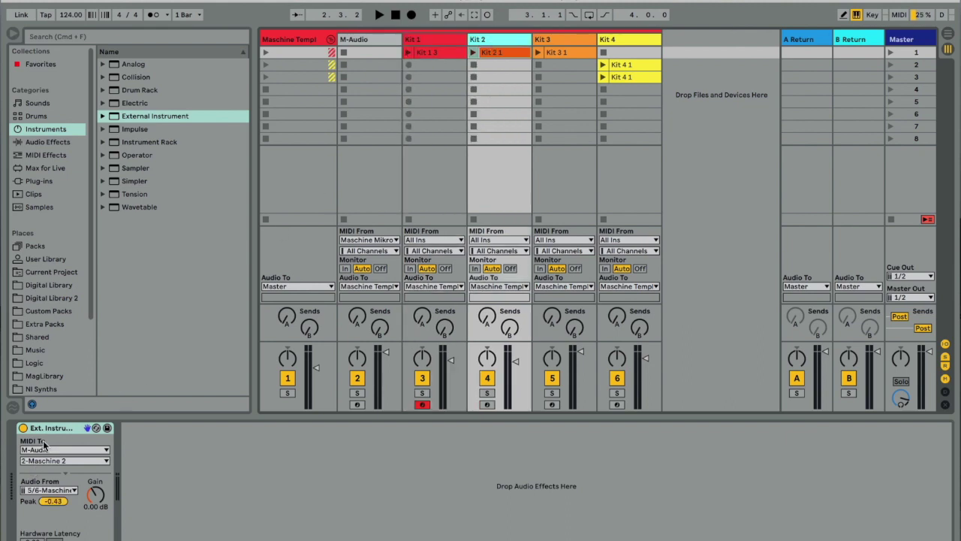
{"action": "left_click", "coordinate": [572, 49]}
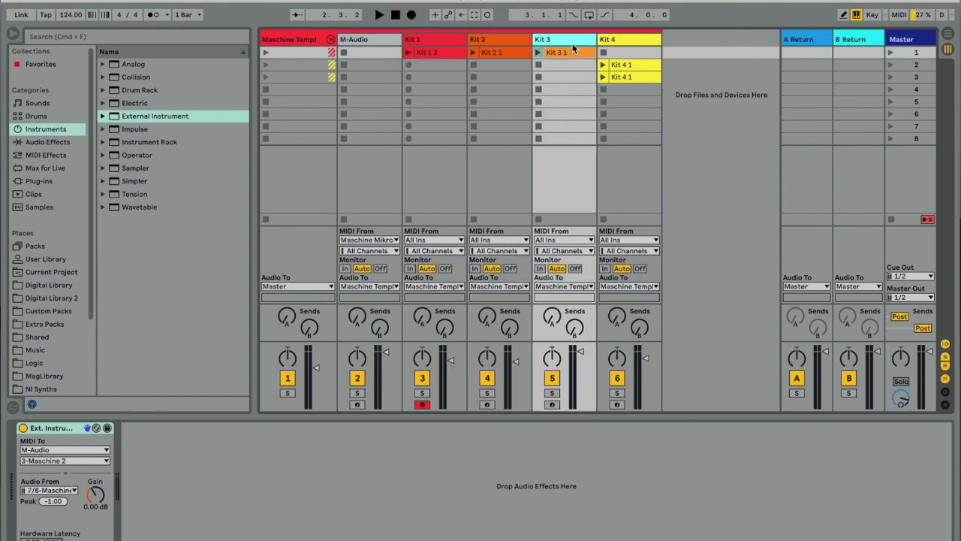
{"action": "left_click", "coordinate": [626, 40]}
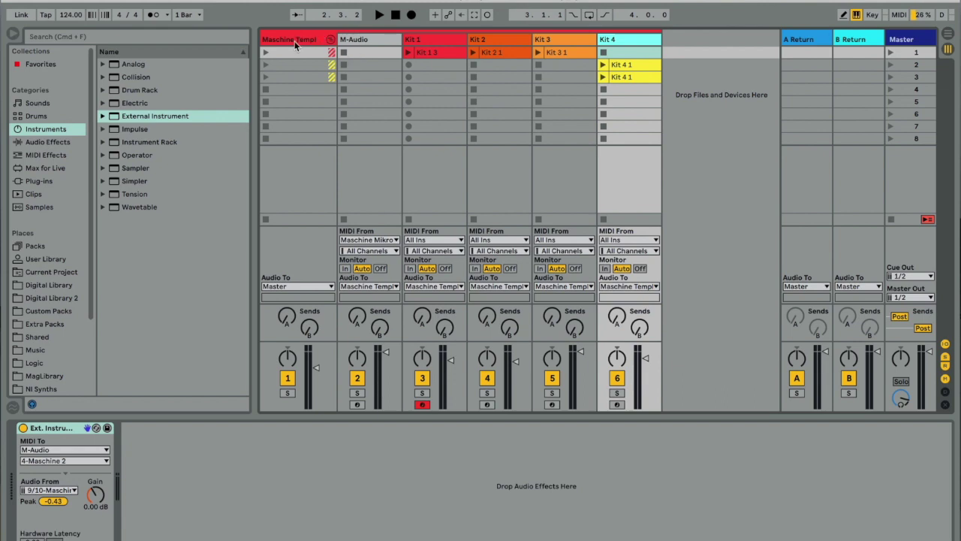
{"action": "left_click", "coordinate": [366, 41]}
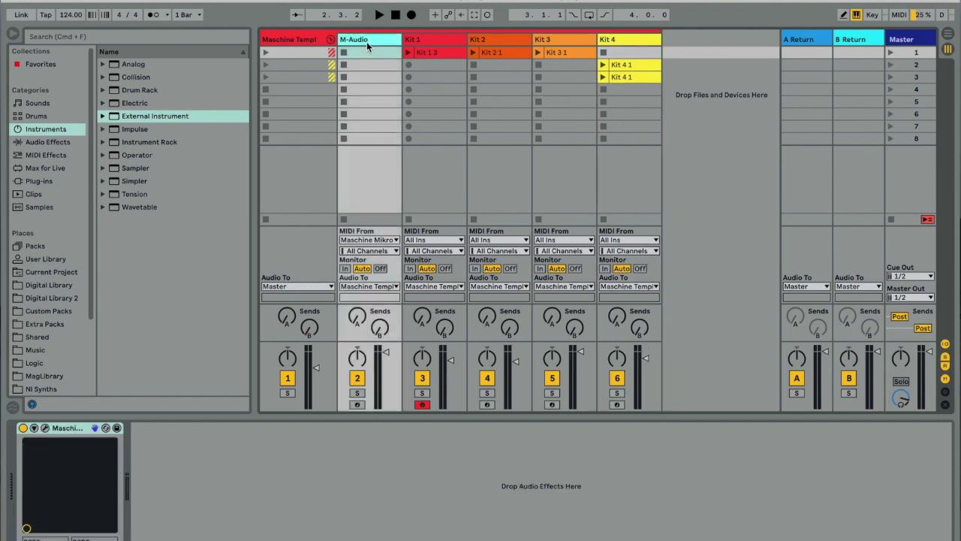
{"action": "left_click", "coordinate": [45, 428]}
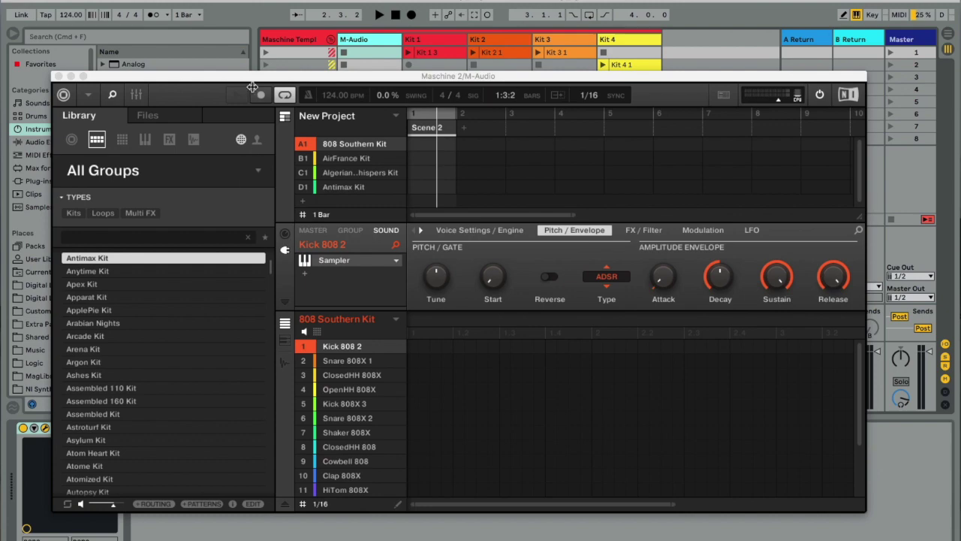
Show the 808 Southern Kit group's MIDI input, keeping key mode Manual and source Host.
{"action": "left_click_drag", "start_coordinate": [255, 78], "coordinate": [242, 9]}
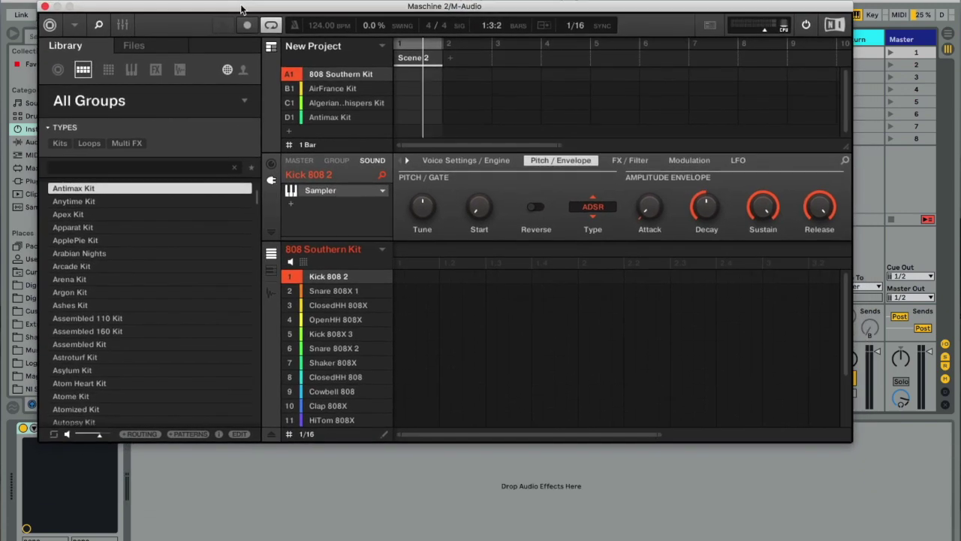
{"action": "mouse_move", "coordinate": [356, 158]}
{"action": "left_click", "coordinate": [337, 161]}
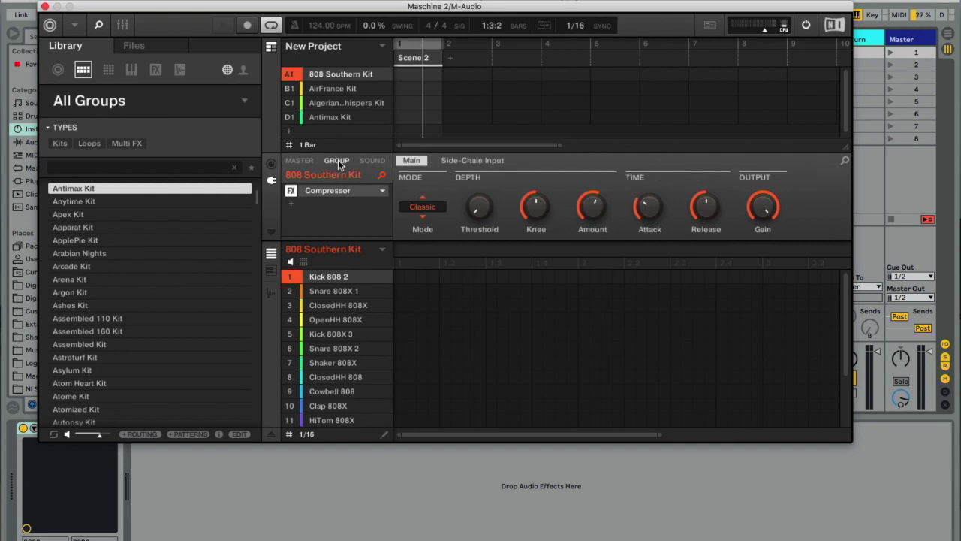
{"action": "left_click", "coordinate": [271, 164]}
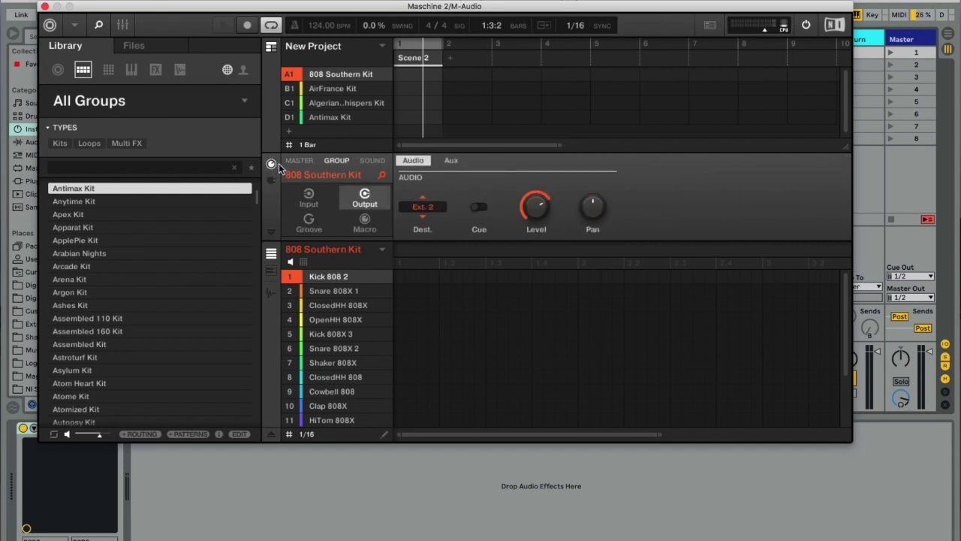
{"action": "left_click", "coordinate": [308, 201]}
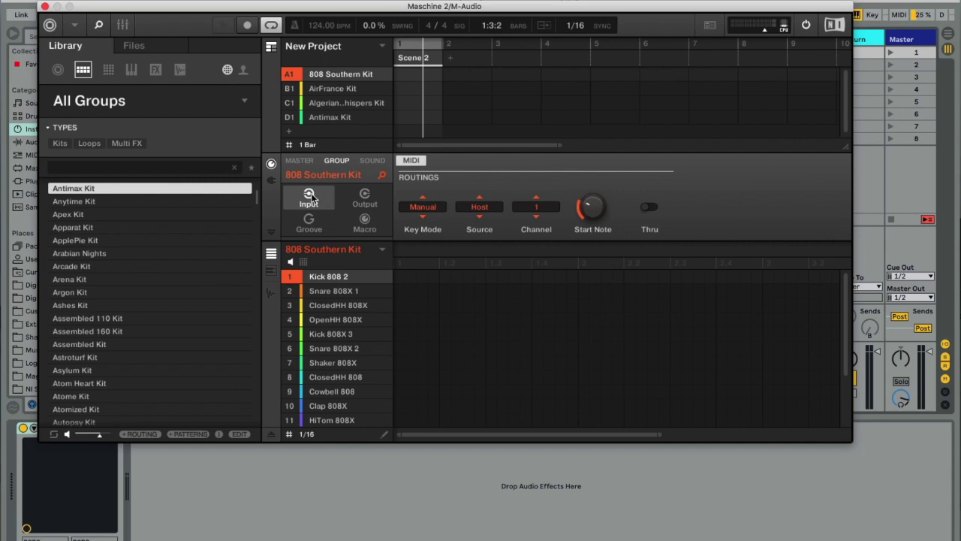
{"action": "left_click", "coordinate": [424, 201]}
{"action": "left_click", "coordinate": [431, 229]}
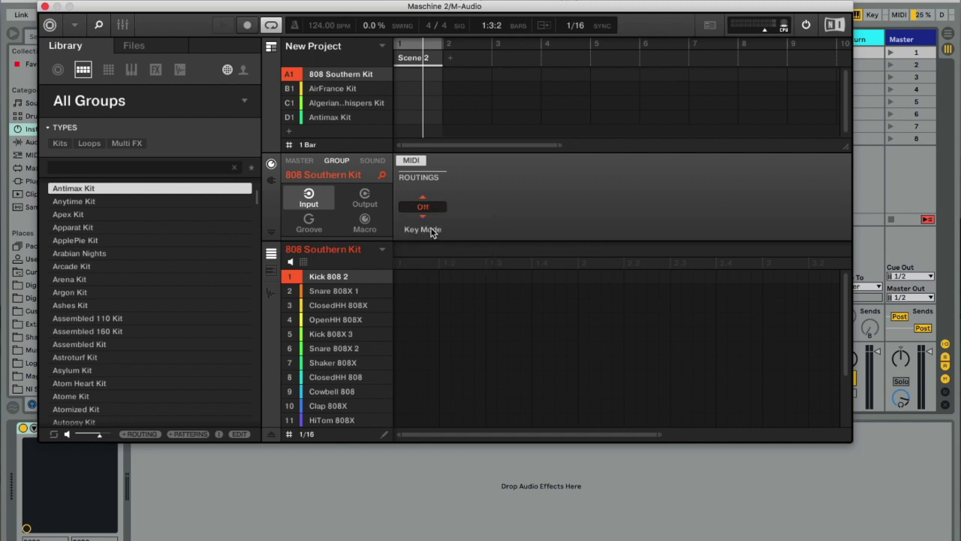
{"action": "left_click", "coordinate": [425, 209]}
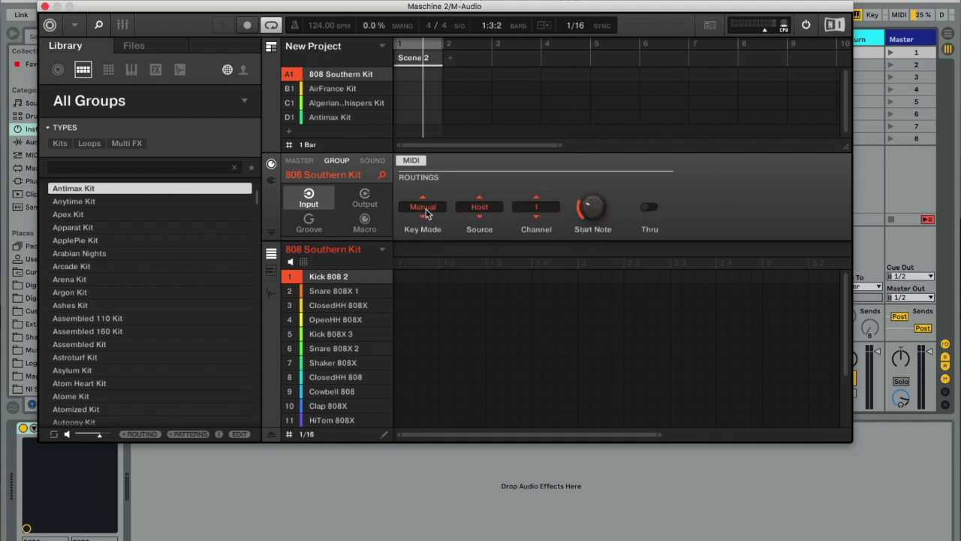
{"action": "left_click", "coordinate": [481, 216]}
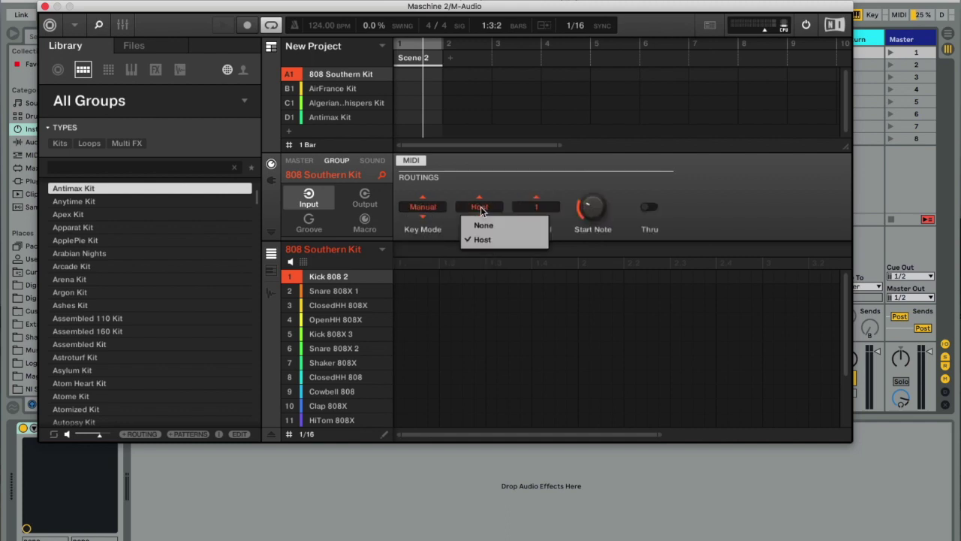
{"action": "left_click", "coordinate": [490, 240]}
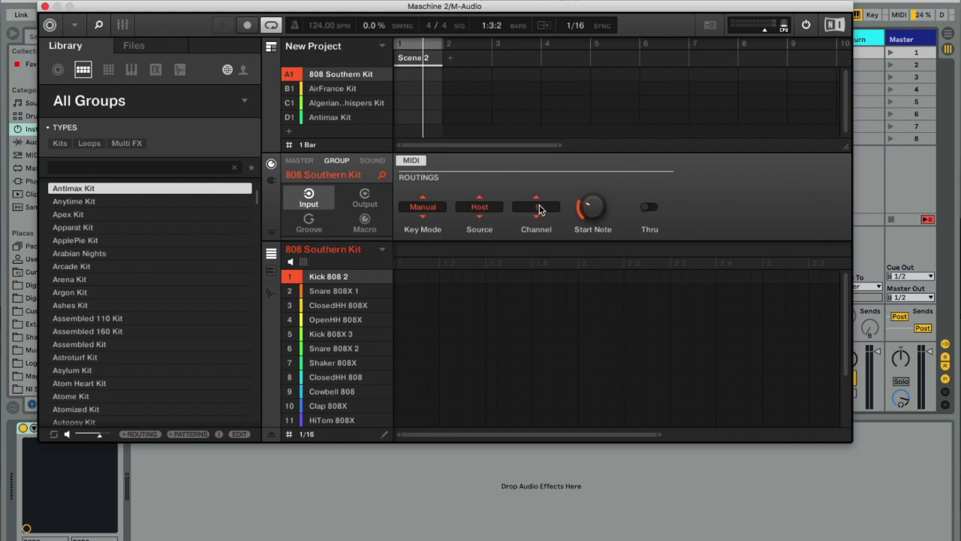
Check the AirFrance, Algerian, Antimax and 808 Southern input channels, leaving A1 on channel 1.
{"action": "left_click", "coordinate": [347, 92]}
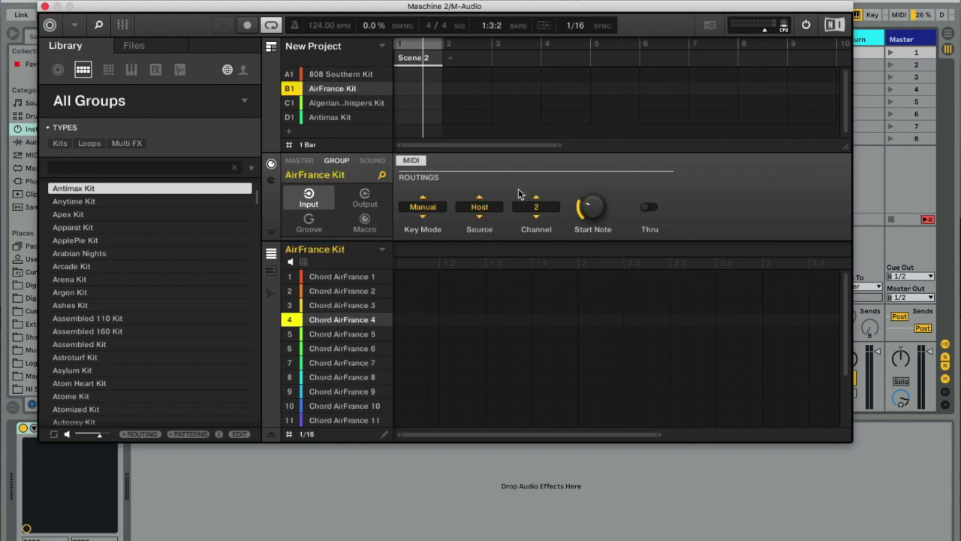
{"action": "left_click", "coordinate": [345, 103]}
{"action": "mouse_move", "coordinate": [336, 103]}
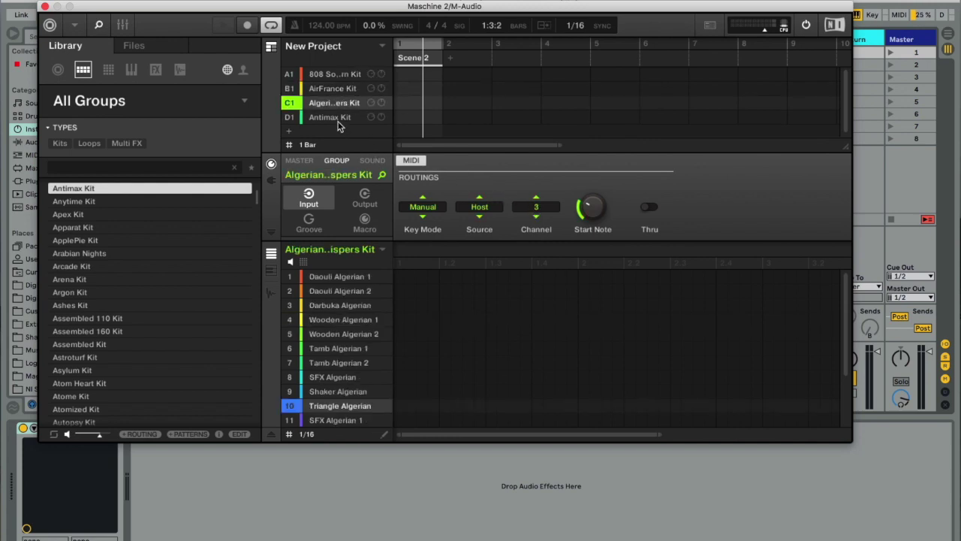
{"action": "left_click", "coordinate": [336, 118]}
{"action": "left_click", "coordinate": [350, 73]}
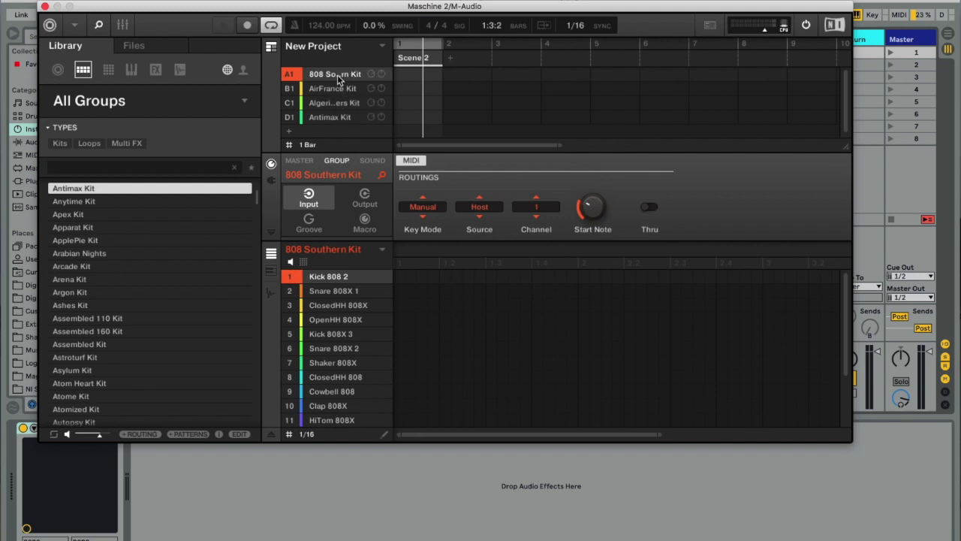
{"action": "left_click", "coordinate": [536, 207]}
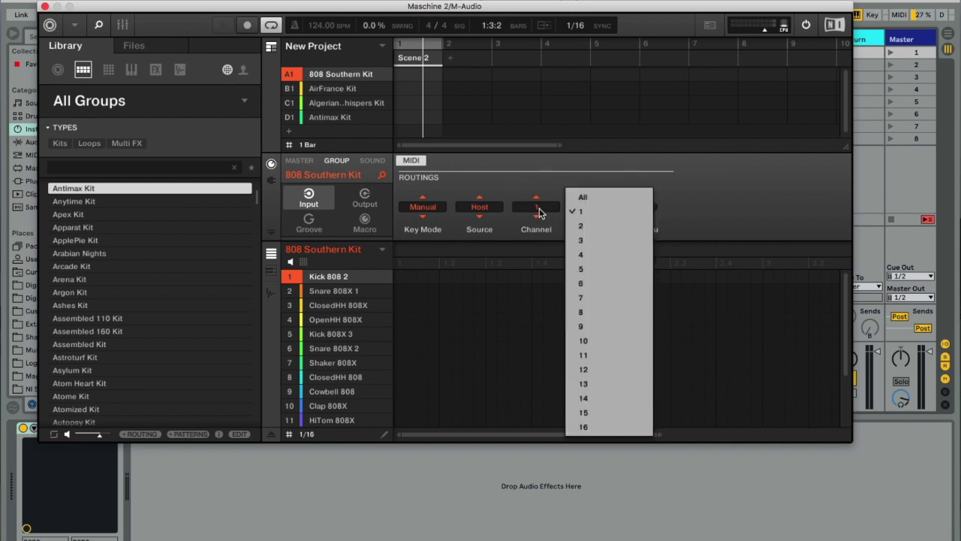
{"action": "left_click", "coordinate": [539, 211]}
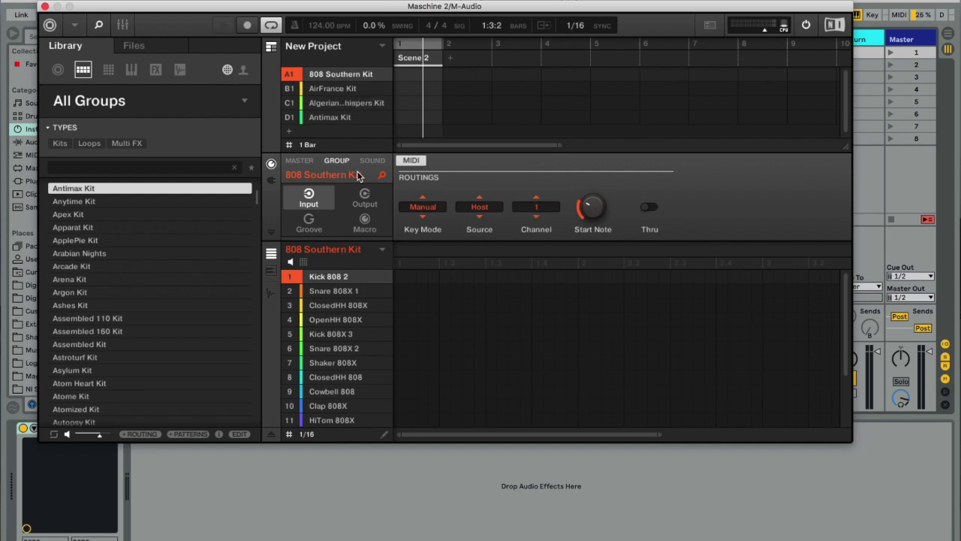
{"action": "left_click", "coordinate": [365, 197]}
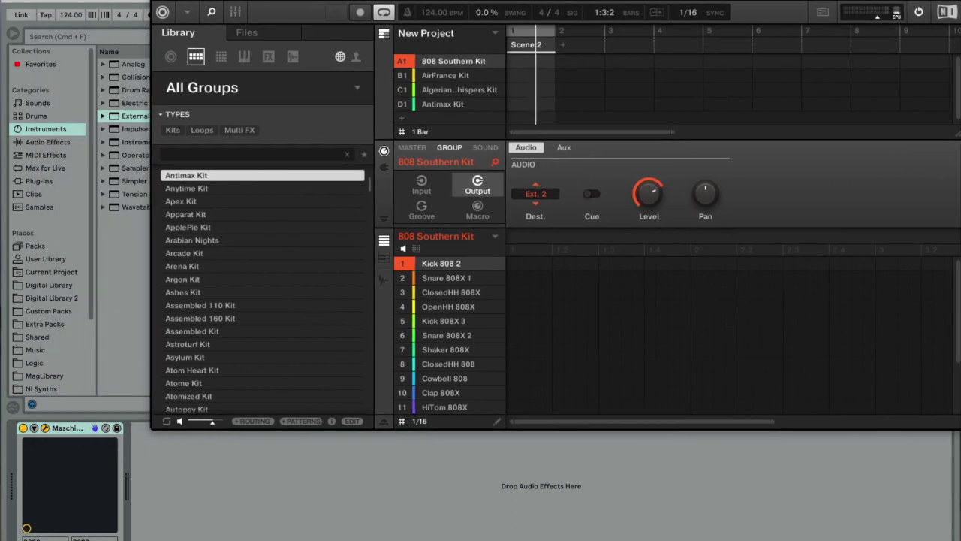
Confirm 808 Southern, AirFrance, Algerian and Antimax output to Ext. 2–5, then close Maschine.
{"action": "left_click_drag", "start_coordinate": [306, 10], "coordinate": [344, 2]}
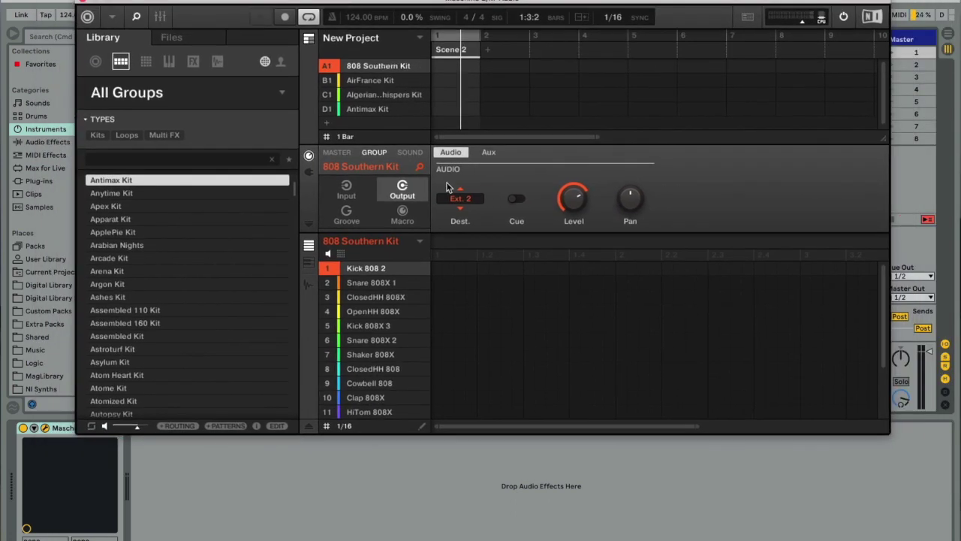
{"action": "left_click", "coordinate": [461, 200]}
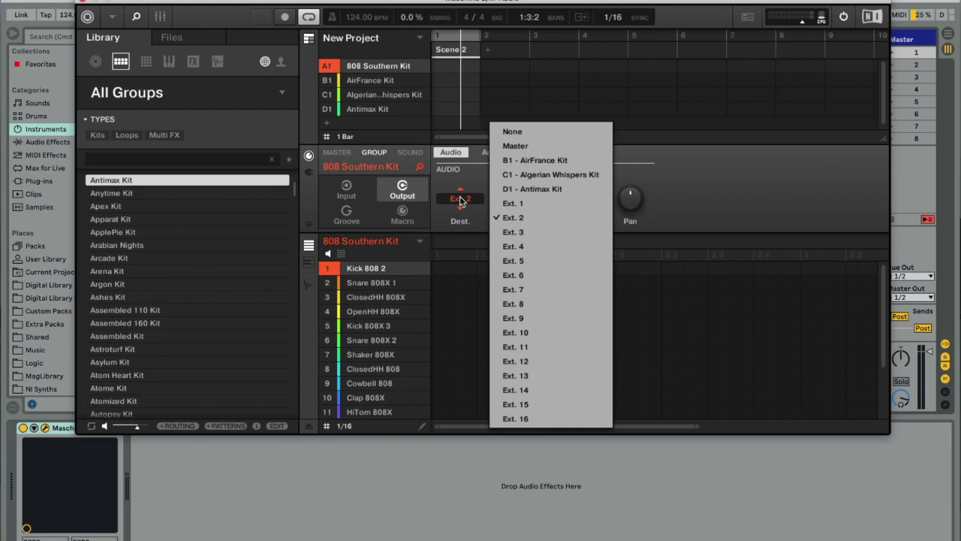
{"action": "left_click", "coordinate": [520, 217]}
{"action": "left_click", "coordinate": [379, 78]}
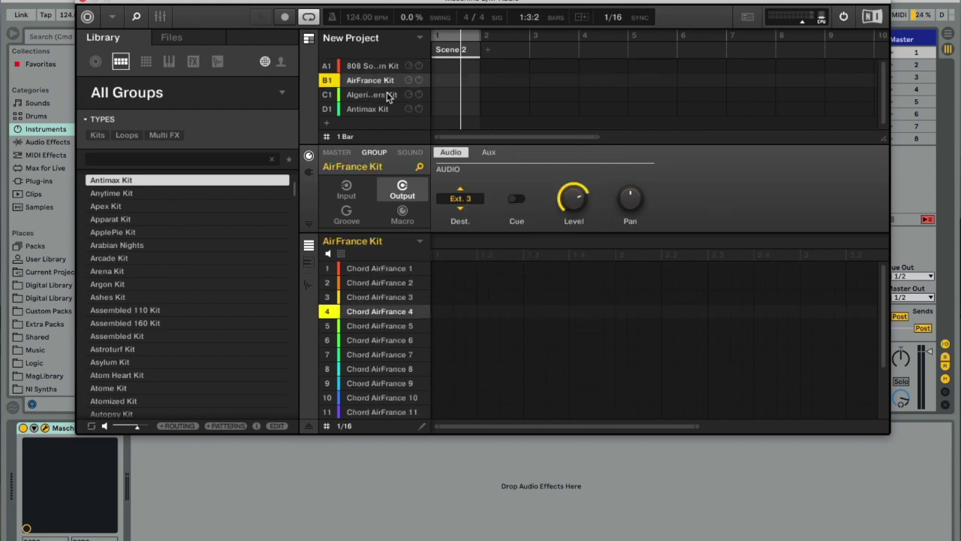
{"action": "left_click", "coordinate": [387, 94]}
{"action": "left_click", "coordinate": [383, 109]}
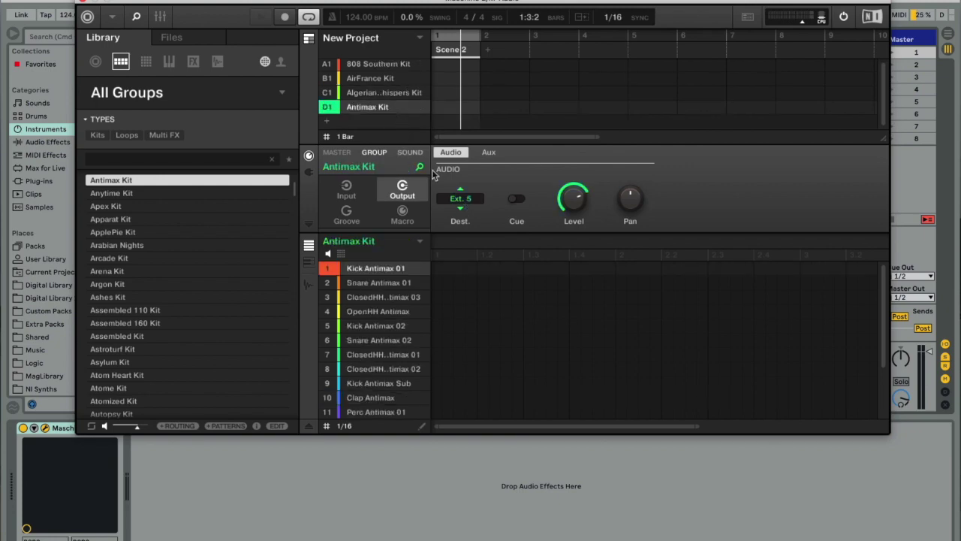
{"action": "left_click", "coordinate": [83, 3]}
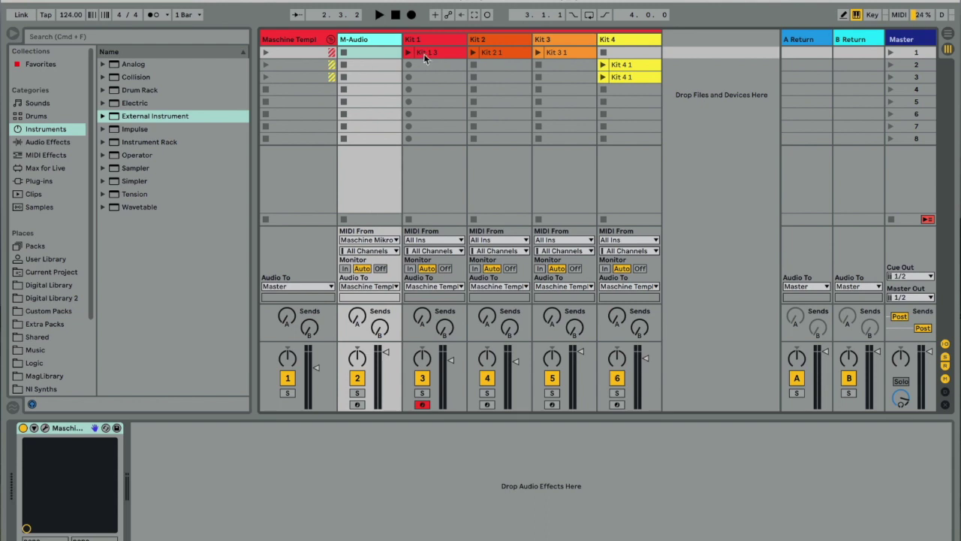
Keep Kit 1's Audio From on 3/4-Maschine 2 and check Kit 2–4 routing.
{"action": "left_click", "coordinate": [441, 42]}
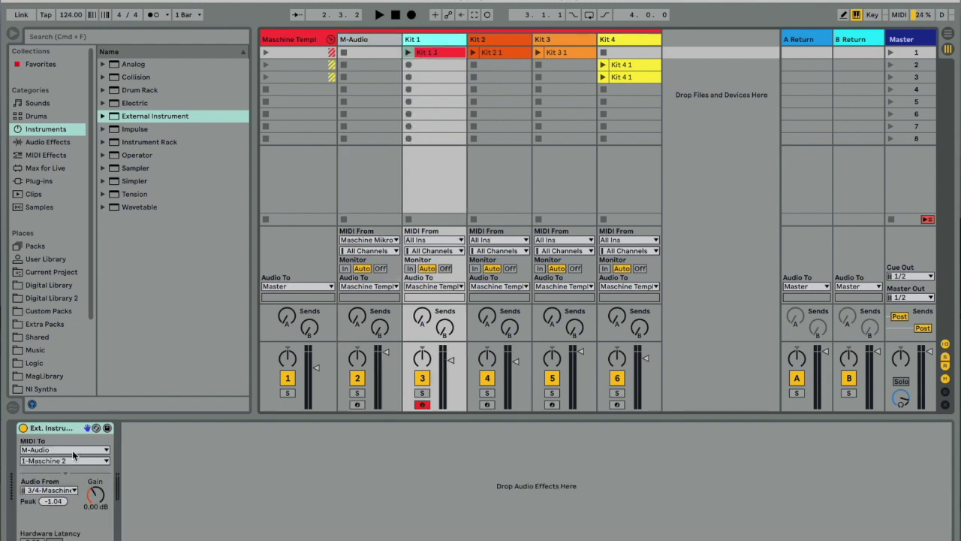
{"action": "left_click", "coordinate": [52, 492]}
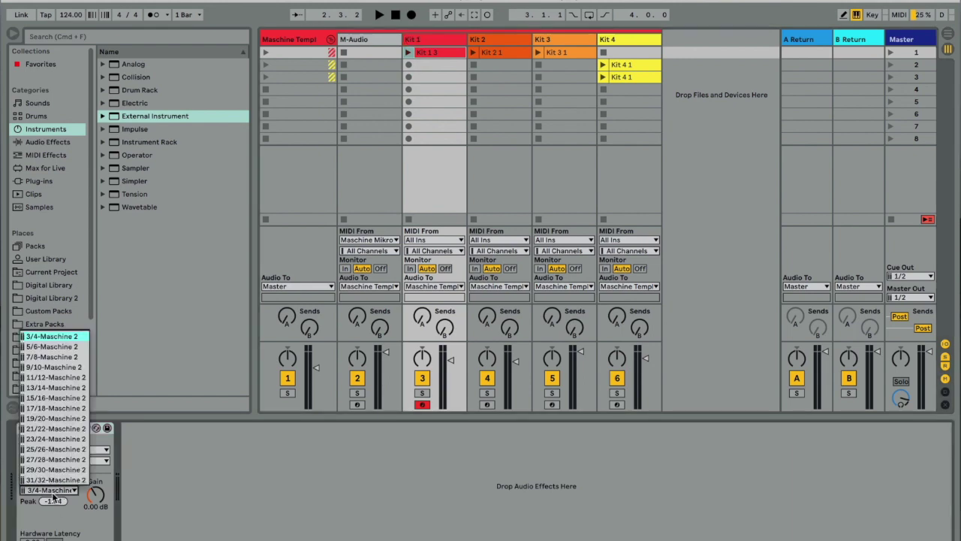
{"action": "left_click", "coordinate": [64, 334]}
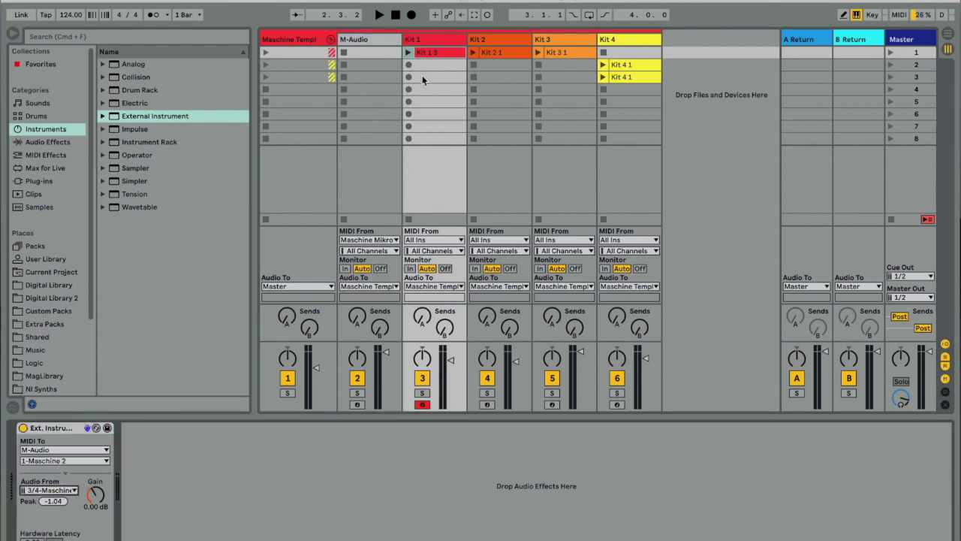
{"action": "left_click", "coordinate": [496, 42]}
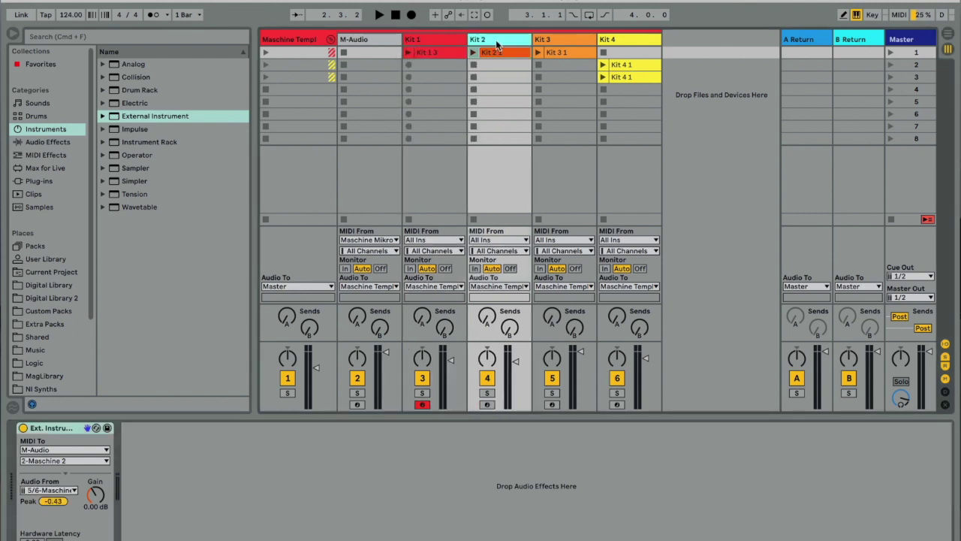
{"action": "left_click", "coordinate": [555, 42]}
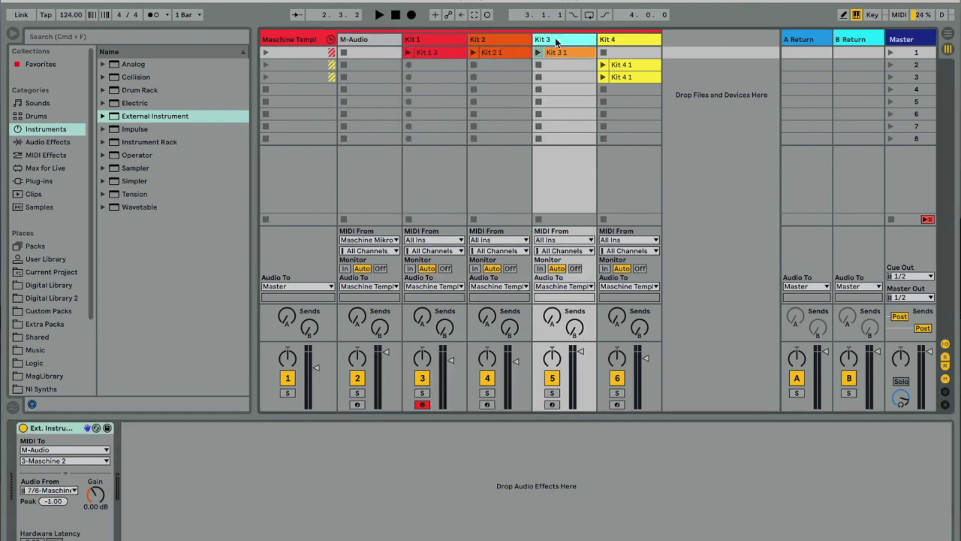
{"action": "left_click", "coordinate": [618, 41]}
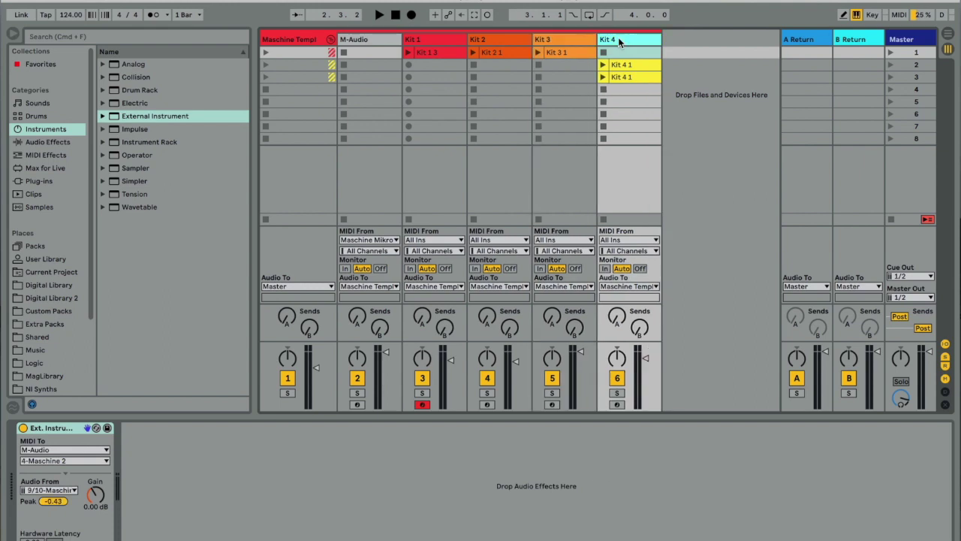
{"action": "left_click", "coordinate": [369, 43]}
Disarm Kit 1, then reopen Maschine 2 showing the 808 Southern Kit output.
{"action": "left_click", "coordinate": [423, 405]}
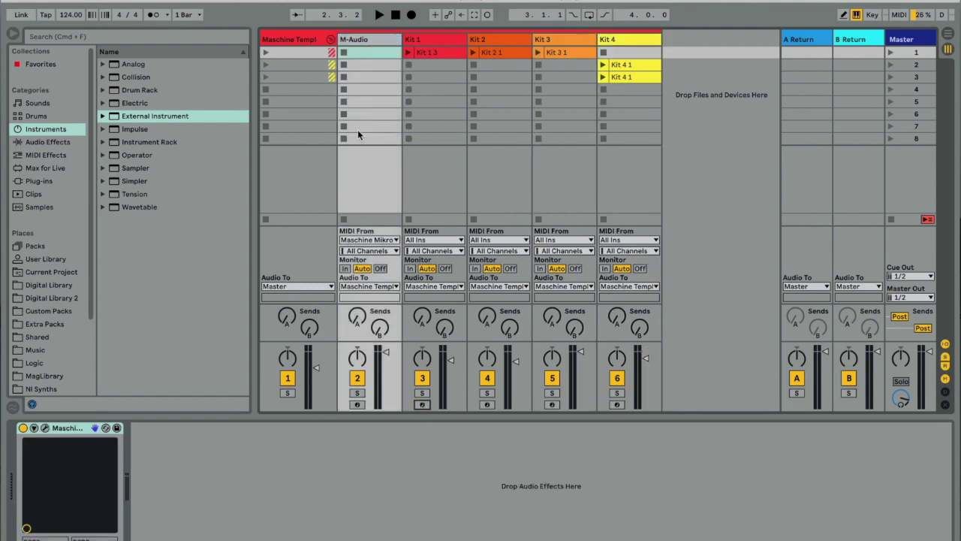
{"action": "left_click", "coordinate": [358, 39]}
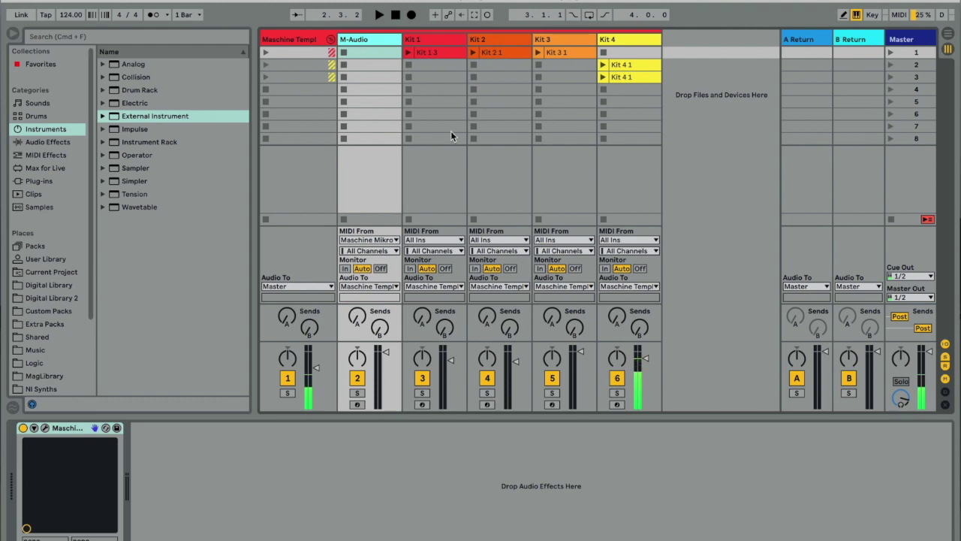
{"action": "left_click", "coordinate": [45, 427]}
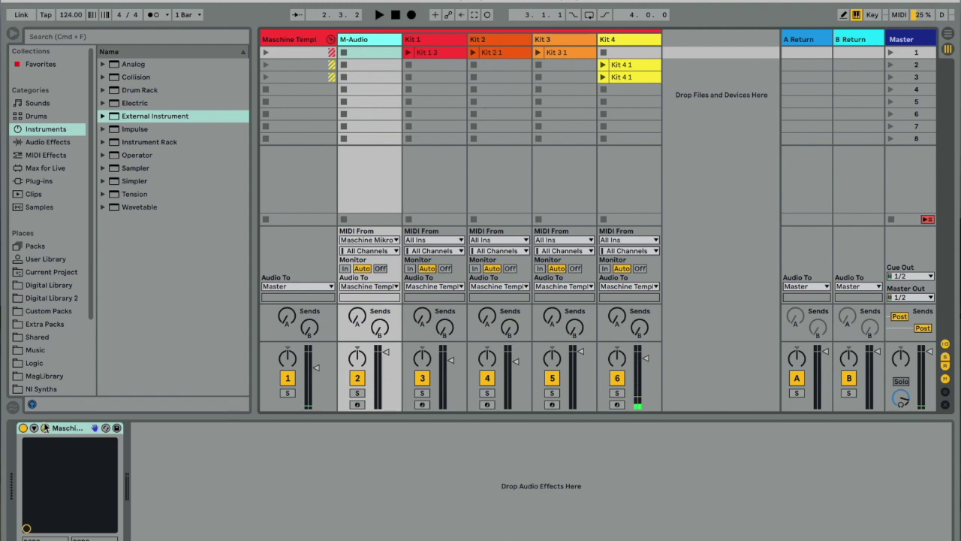
{"action": "left_click", "coordinate": [376, 67]}
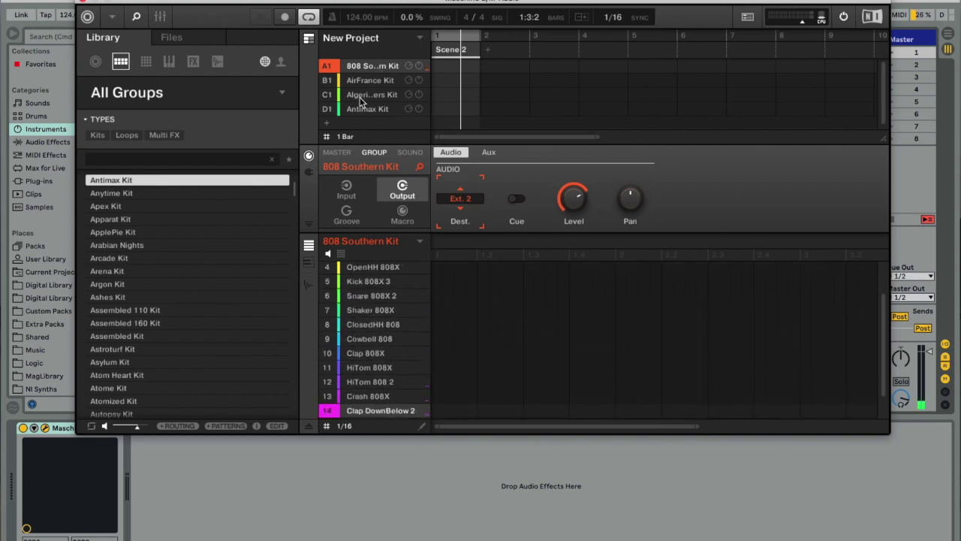
View the AirFrance, Algerian and Antimax group outputs, then close the Maschine window.
{"action": "left_click", "coordinate": [374, 83]}
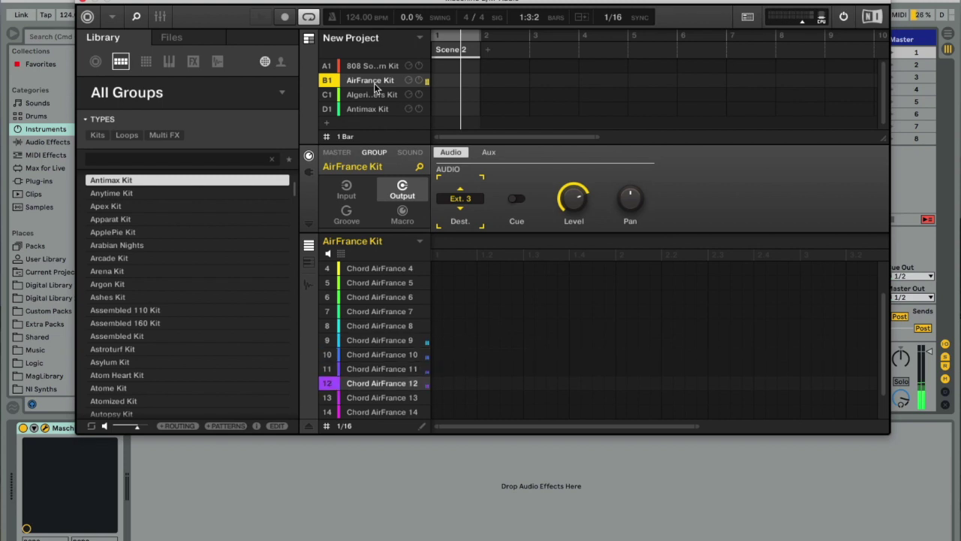
{"action": "left_click", "coordinate": [378, 96]}
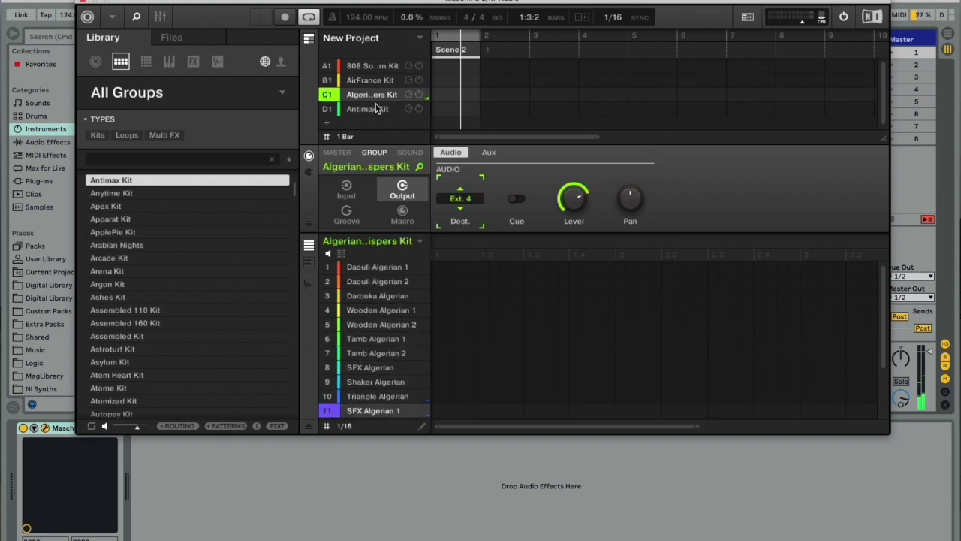
{"action": "left_click", "coordinate": [377, 107]}
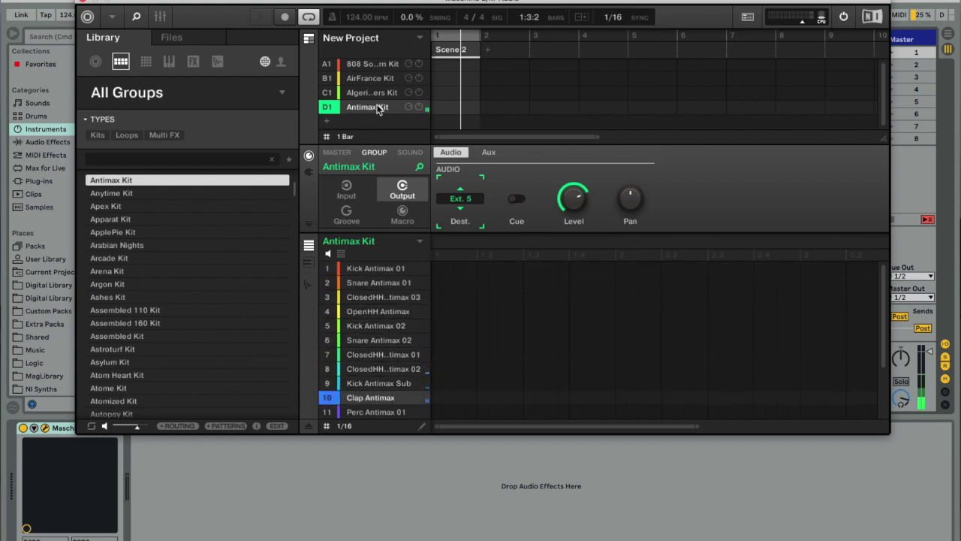
{"action": "left_click", "coordinate": [83, 4]}
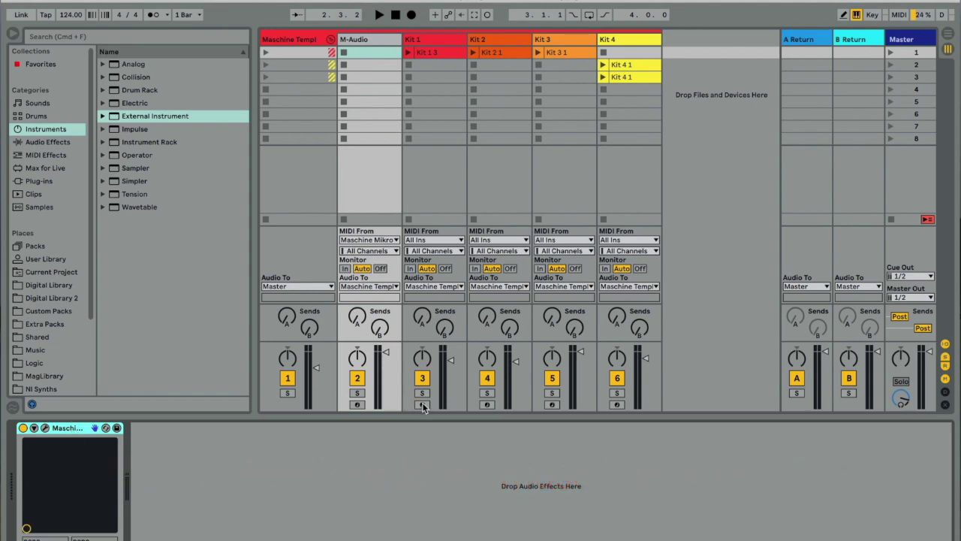
Toggle record-arm on Kit 1 and Kit 2, leaving both tracks disarmed.
{"action": "left_click", "coordinate": [422, 405]}
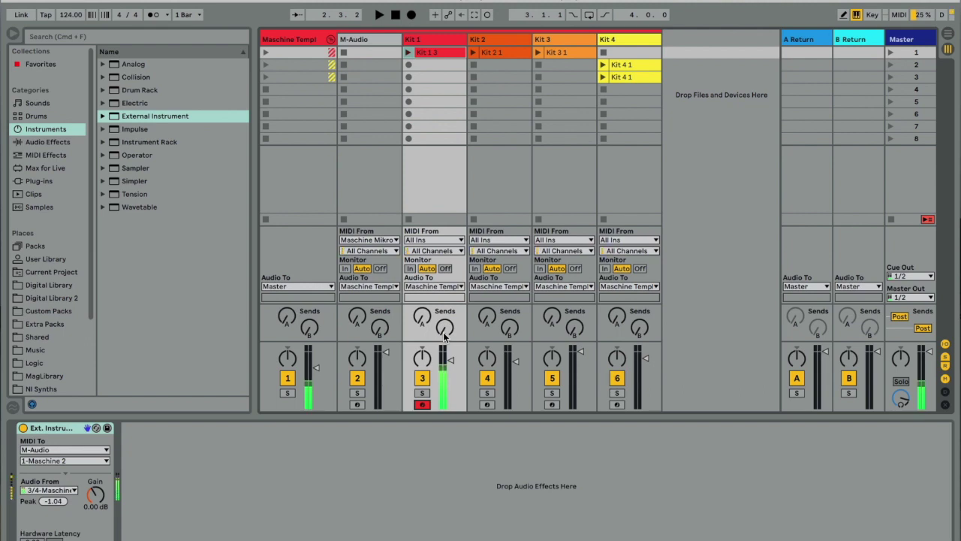
{"action": "left_click", "coordinate": [487, 404]}
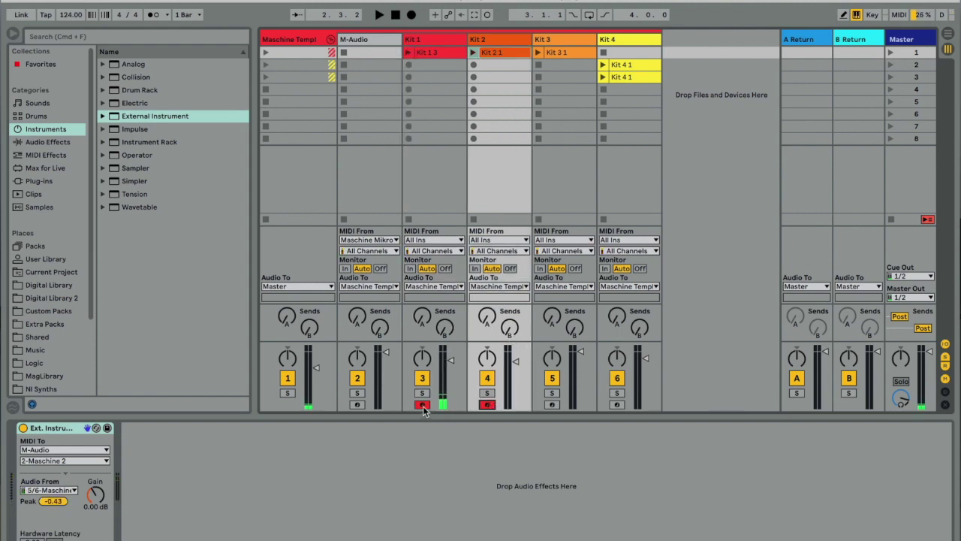
{"action": "left_click", "coordinate": [422, 405]}
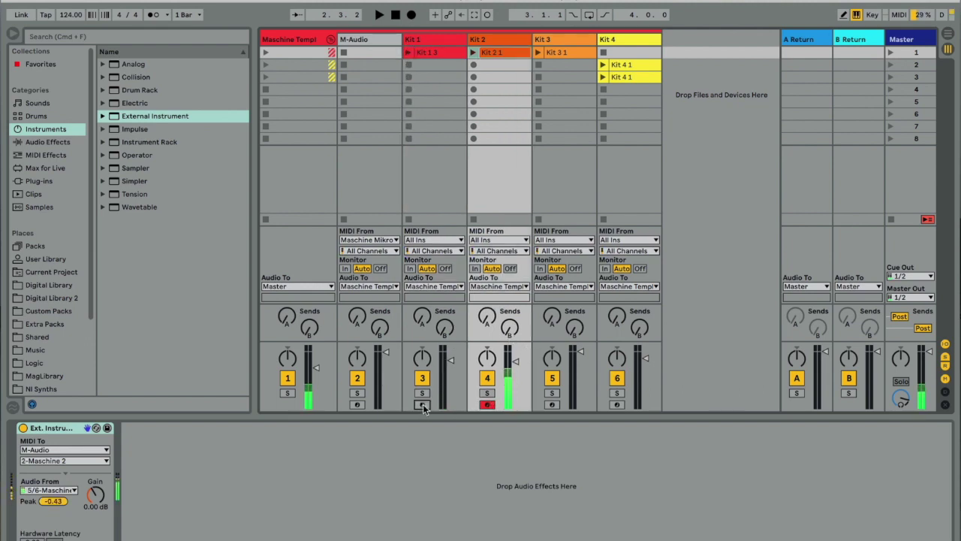
{"action": "left_click", "coordinate": [487, 404]}
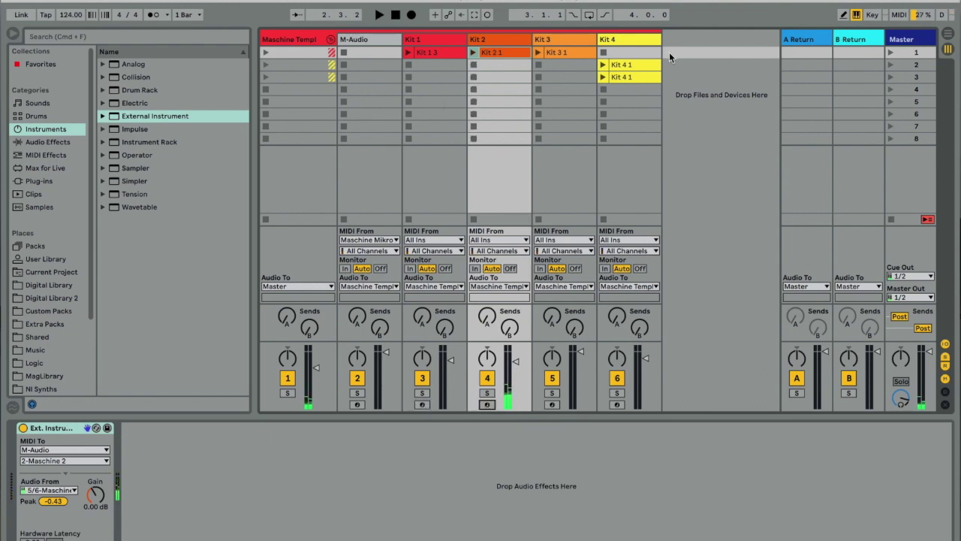
Launch Scene 1 and inspect the notes of the Kit 1 3, Kit 2 1 and Kit 3 1 clips.
{"action": "left_click", "coordinate": [891, 57]}
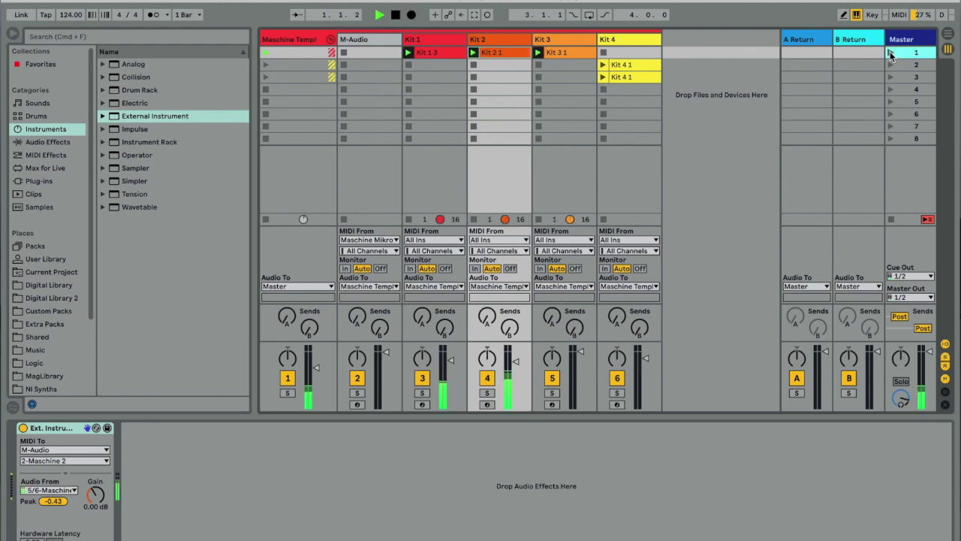
{"action": "left_click", "coordinate": [432, 55]}
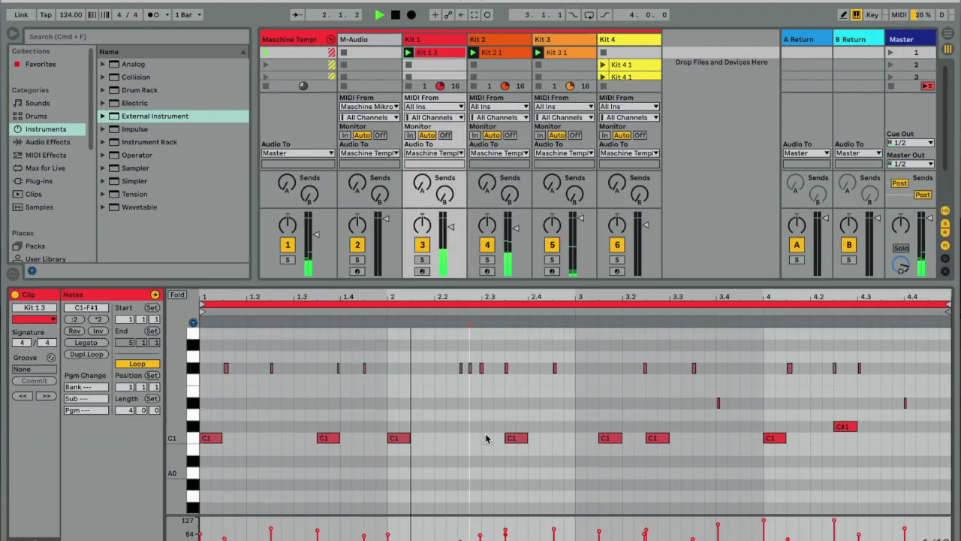
{"action": "scroll", "coordinate": [473, 421], "scroll_direction": "up", "scroll_amount": 3}
{"action": "scroll", "coordinate": [486, 382], "scroll_direction": "up", "scroll_amount": 3}
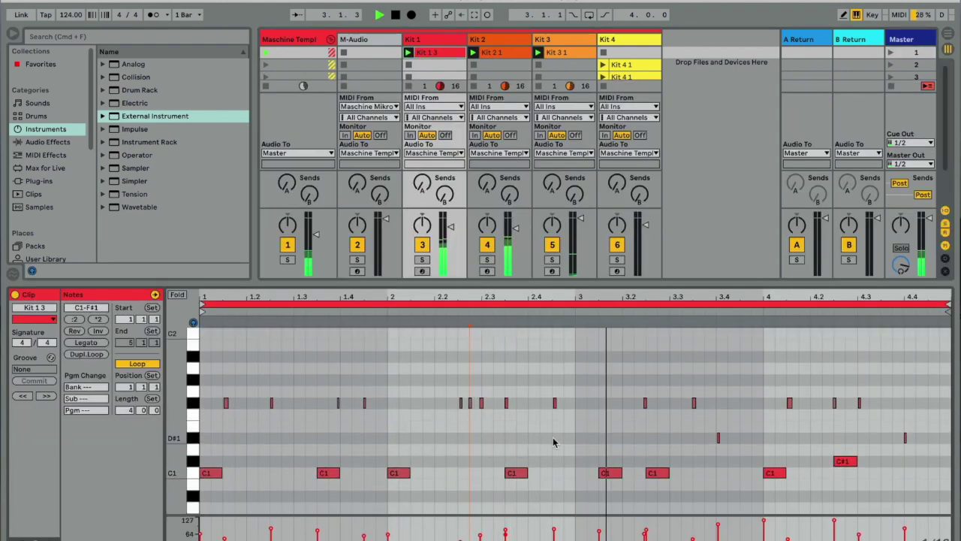
{"action": "left_click", "coordinate": [495, 53]}
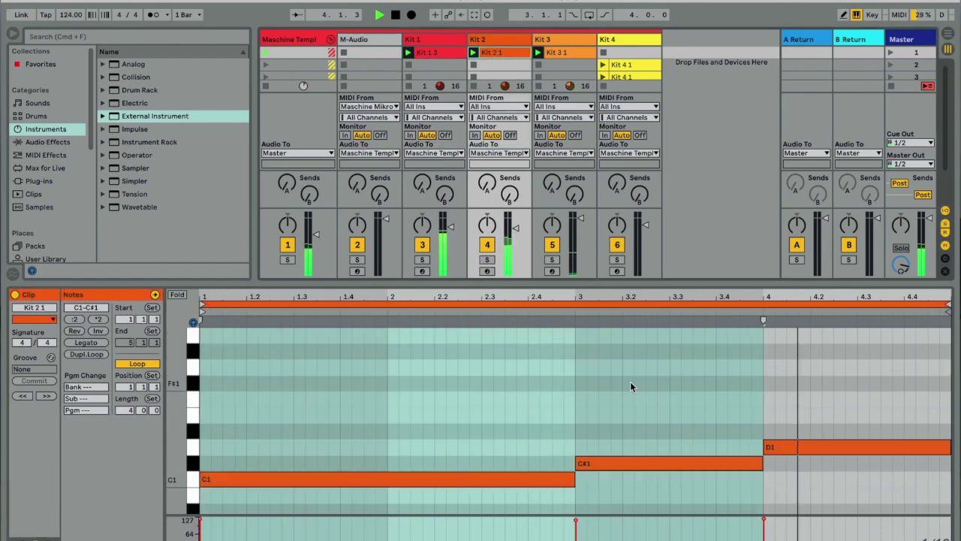
{"action": "scroll", "coordinate": [631, 381], "scroll_direction": "down", "scroll_amount": 2}
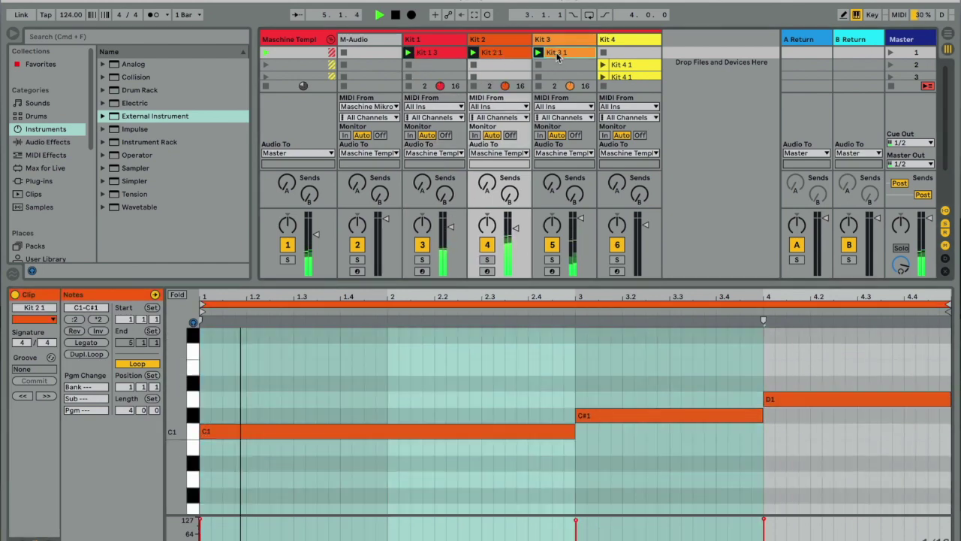
{"action": "left_click", "coordinate": [555, 52]}
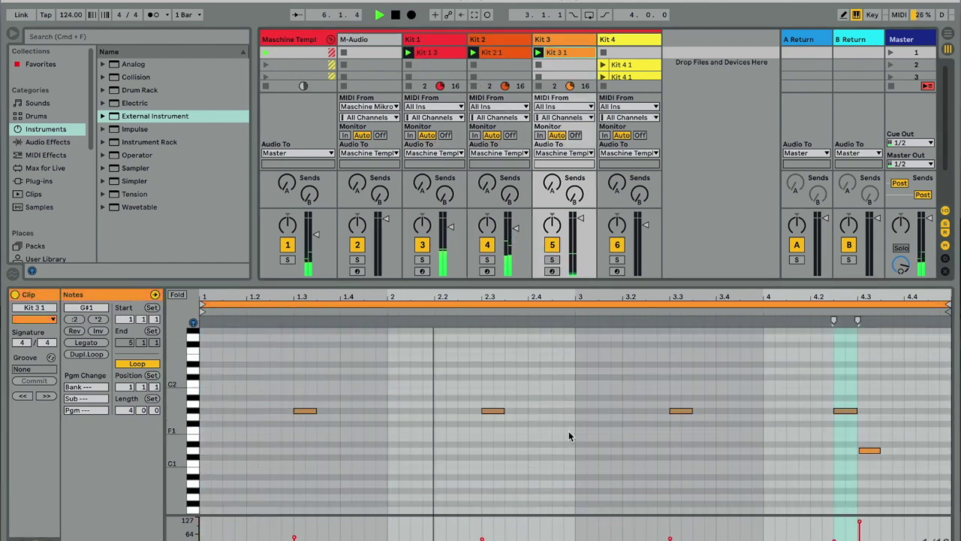
{"action": "key", "text": "super+alt+l"}
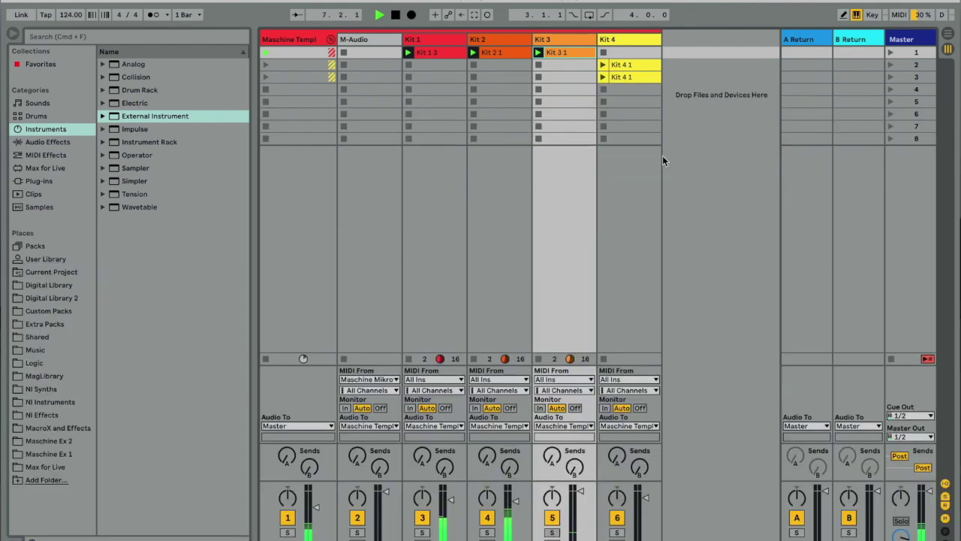
Launch the Kit 4 1 clips in scenes 2 and 3, nudging up the Kit 4 and Maschine Templ faders.
{"action": "left_click", "coordinate": [603, 66]}
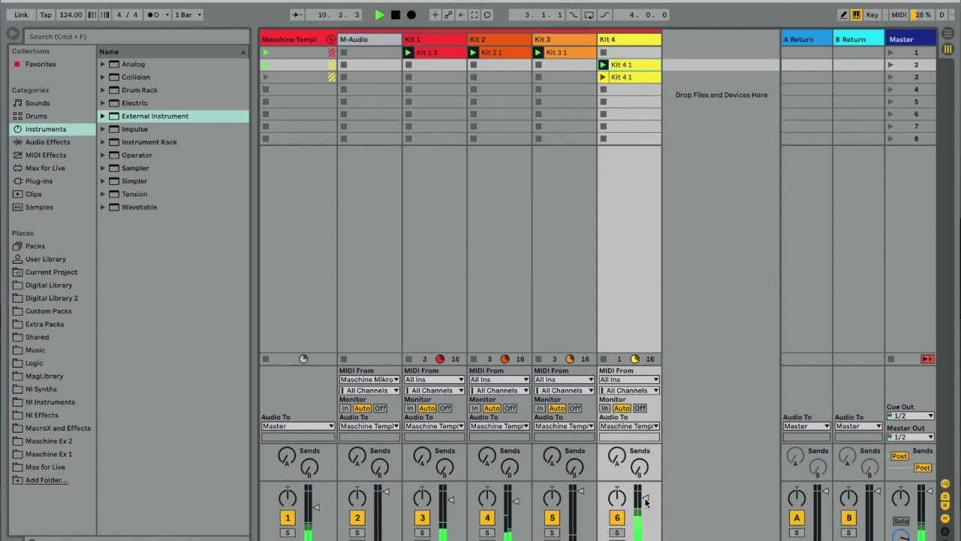
{"action": "mouse_move", "coordinate": [644, 501]}
{"action": "left_mouse_down"}
{"action": "mouse_move", "coordinate": [644, 534]}
{"action": "mouse_move", "coordinate": [644, 497]}
{"action": "left_mouse_up"}
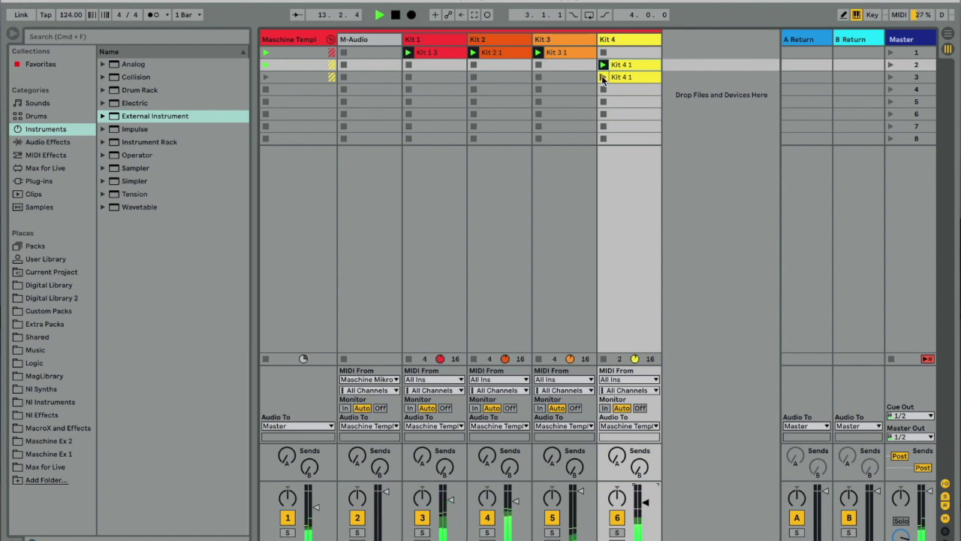
{"action": "left_click_drag", "start_coordinate": [316, 507], "coordinate": [315, 491]}
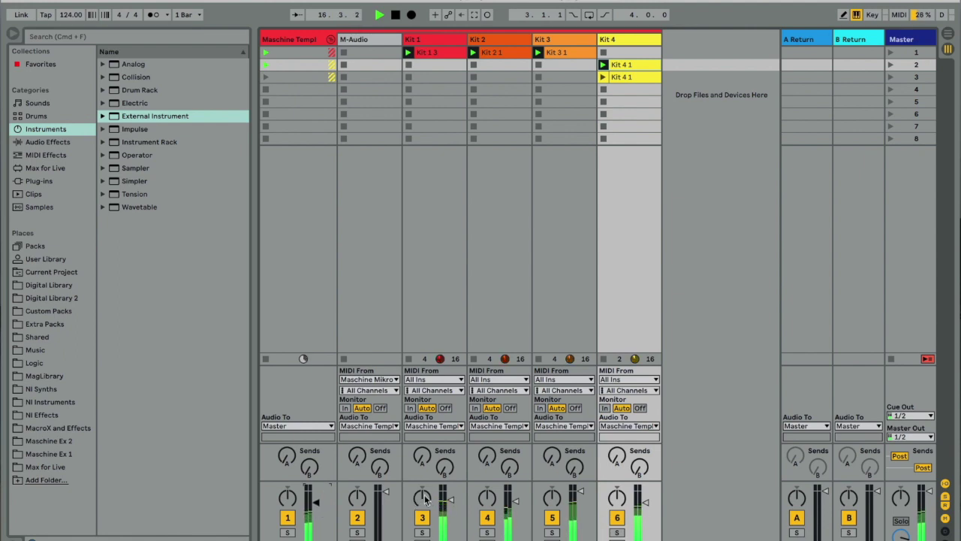
{"action": "left_click", "coordinate": [603, 78]}
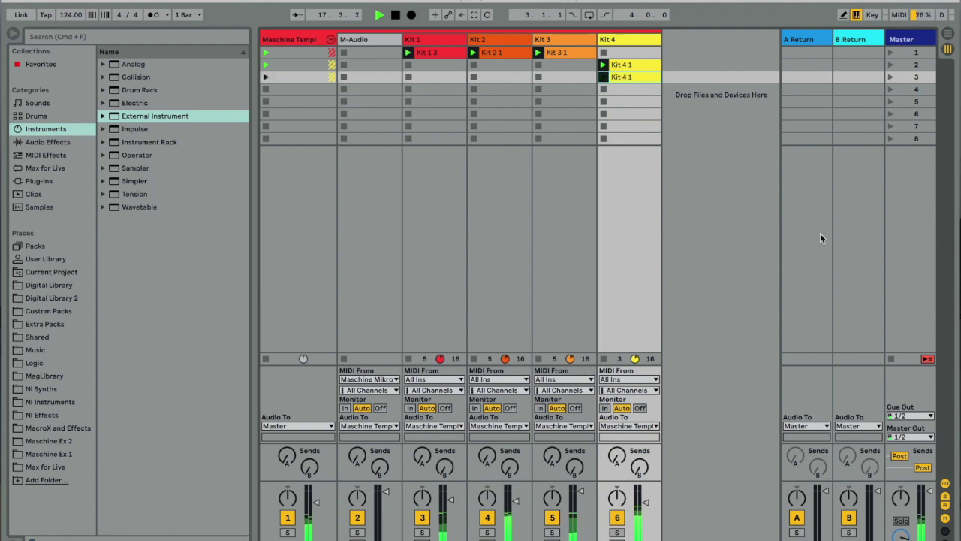
Deactivate the M-Audio track, show its devices, and stop all playing clips.
{"action": "left_click", "coordinate": [358, 518]}
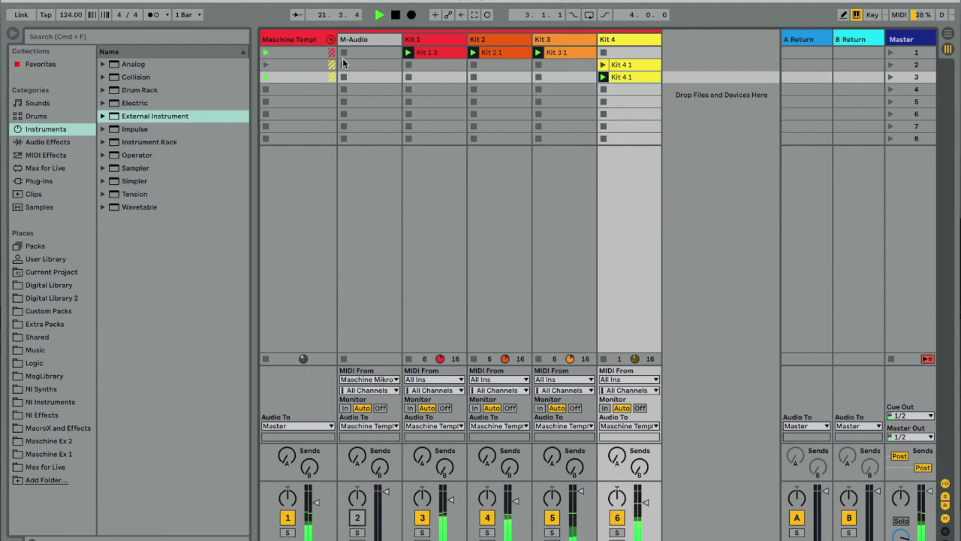
{"action": "left_click", "coordinate": [365, 42]}
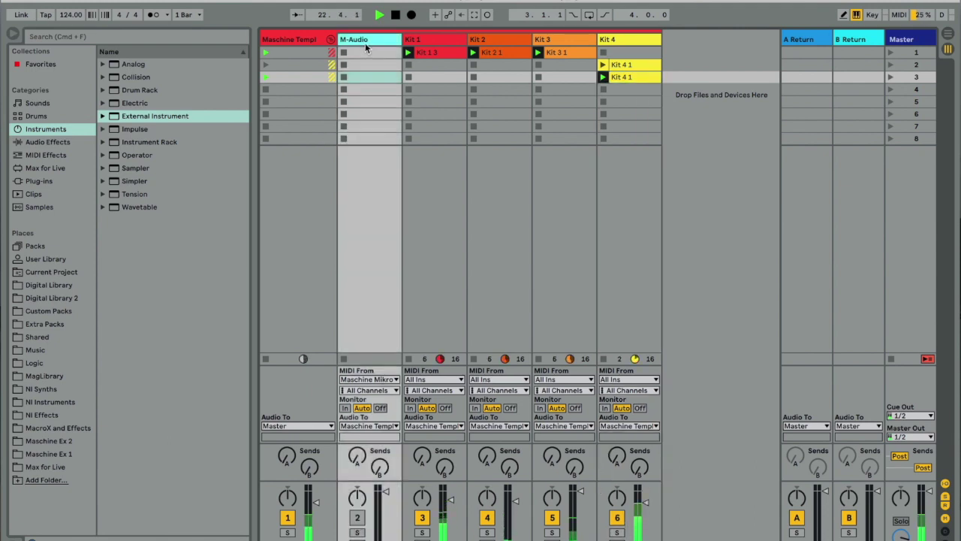
{"action": "double_click", "coordinate": [365, 43]}
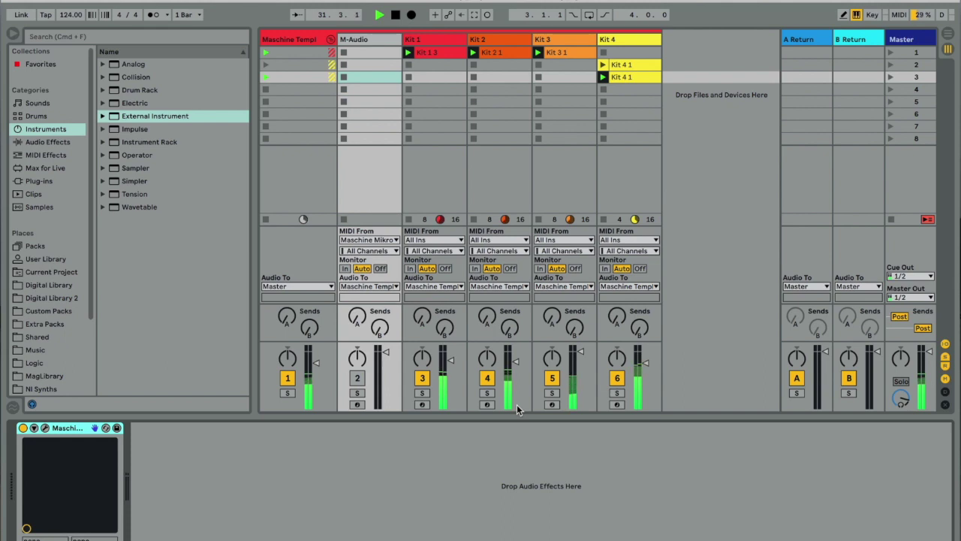
{"action": "left_click", "coordinate": [891, 220]}
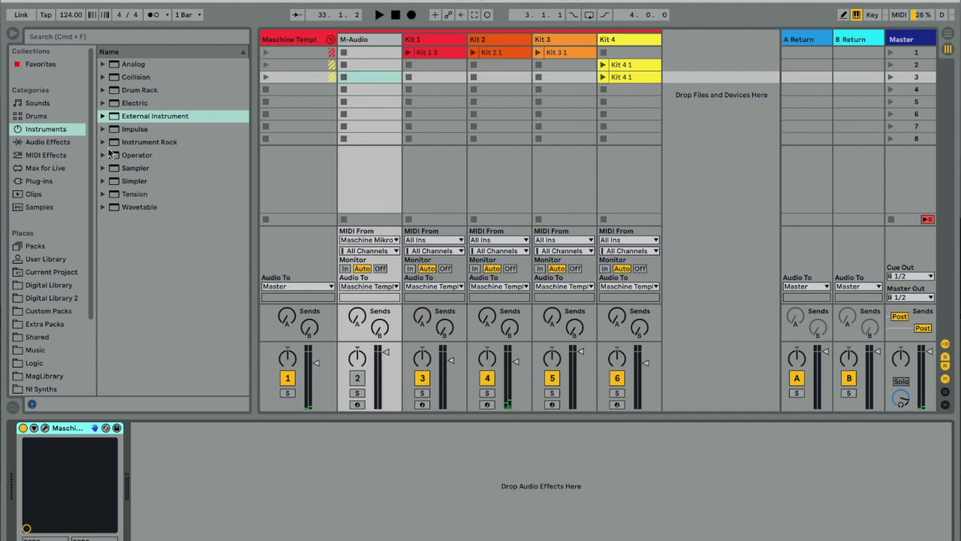
Add a new Maschine Template.als copy to the User Library without overwriting the original, and begin renaming it.
{"action": "left_click", "coordinate": [46, 259]}
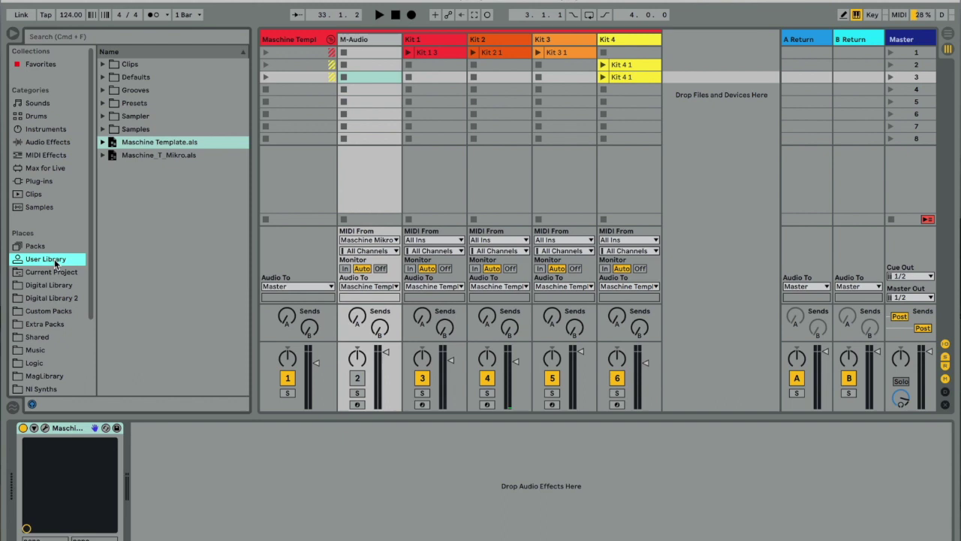
{"action": "left_click", "coordinate": [301, 40]}
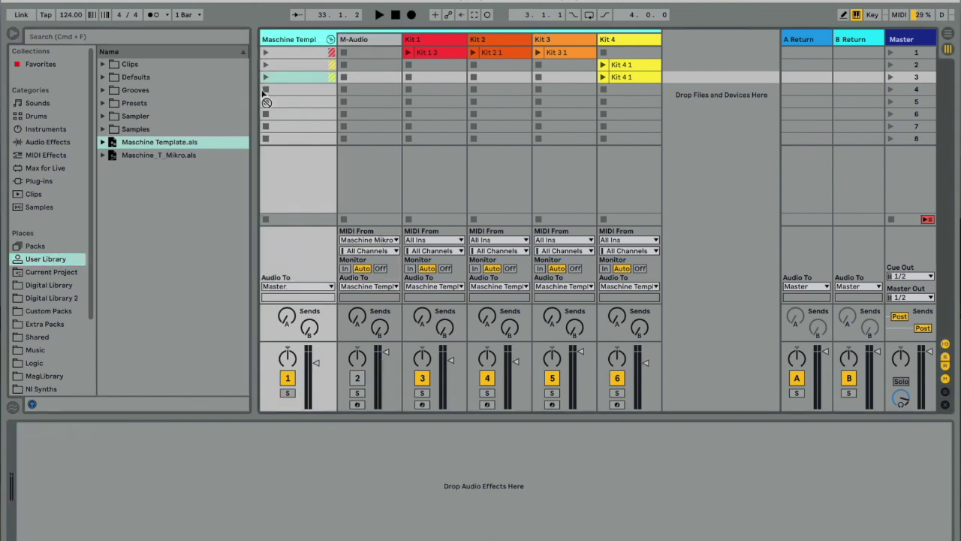
{"action": "left_click", "coordinate": [168, 215]}
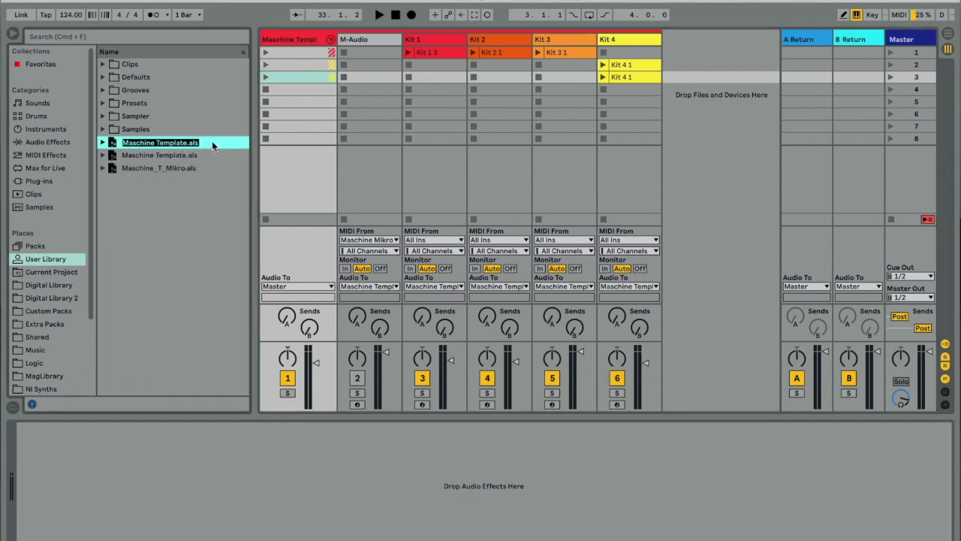
{"action": "key", "text": "Return"}
{"action": "left_click", "coordinate": [518, 304]}
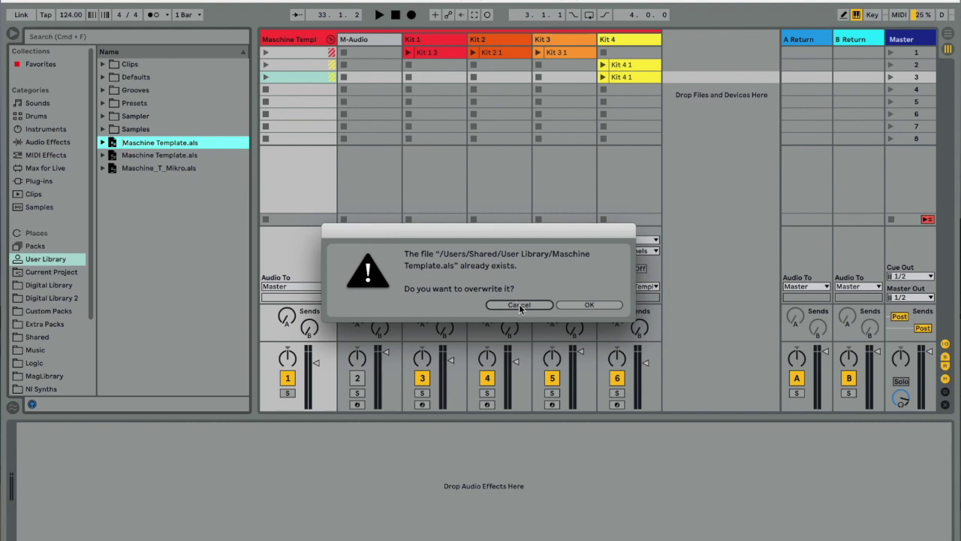
{"action": "right_click", "coordinate": [210, 146]}
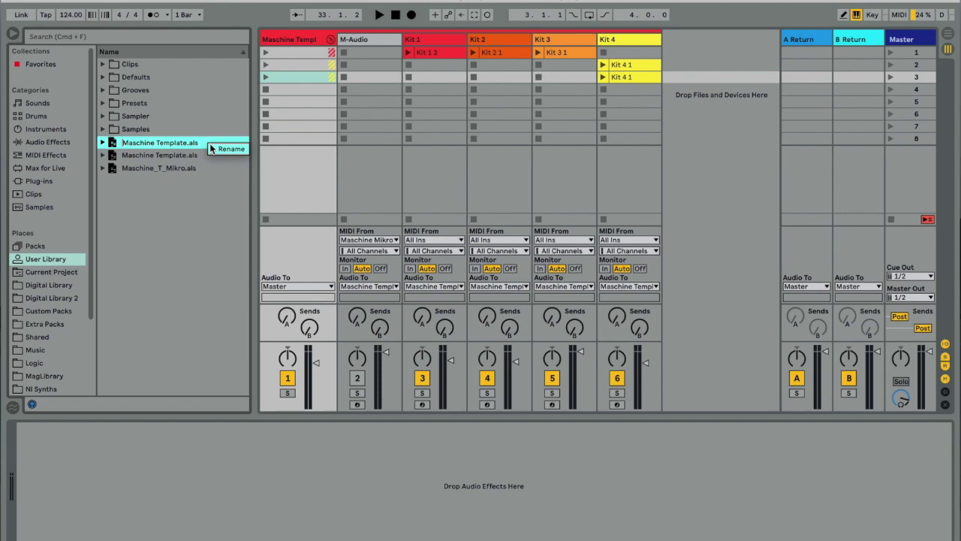
{"action": "left_click", "coordinate": [222, 148]}
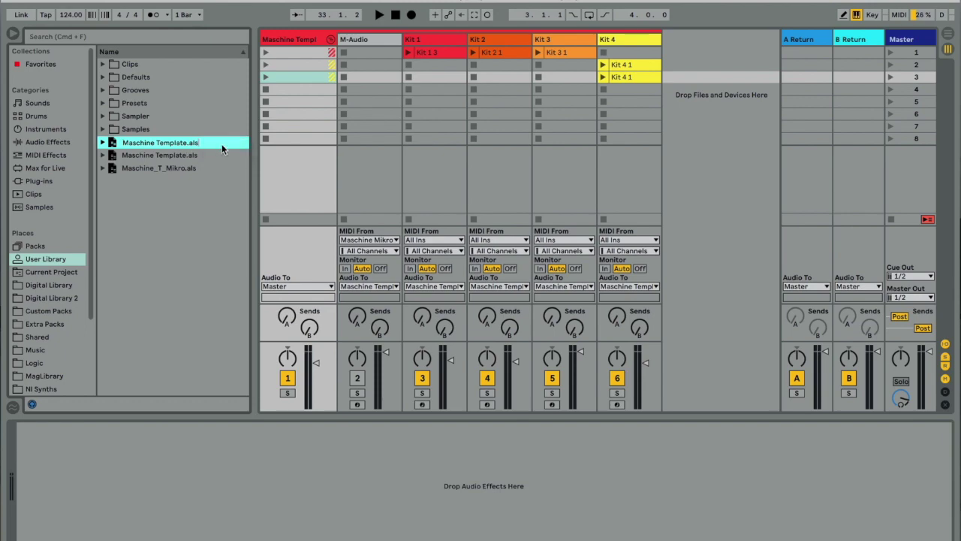